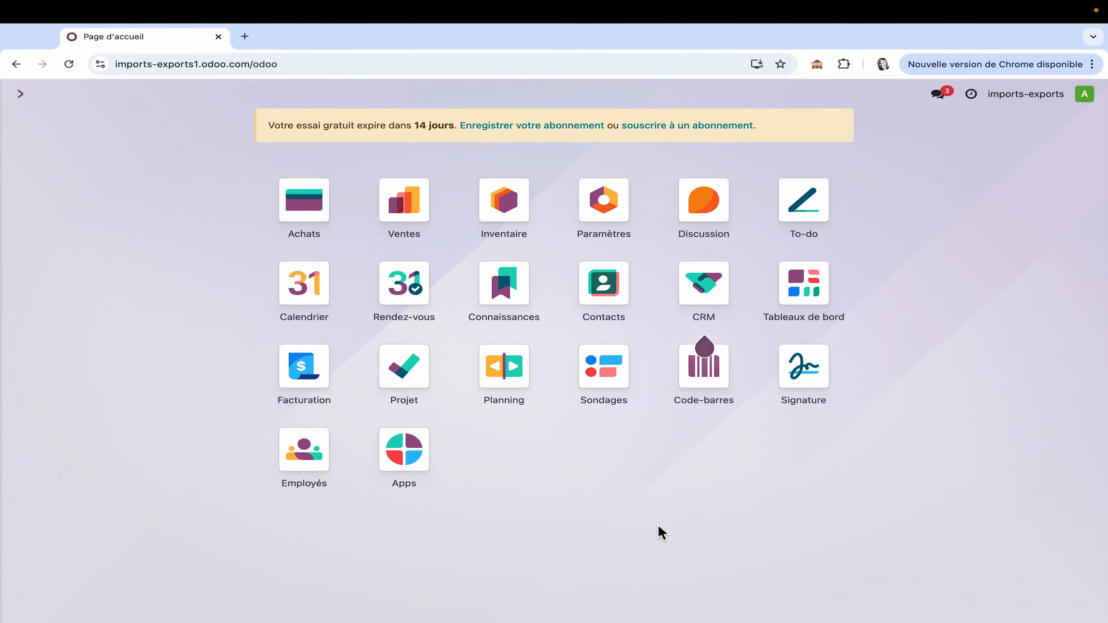
Step: Open the product list in Inventaire
left_click(510, 218)
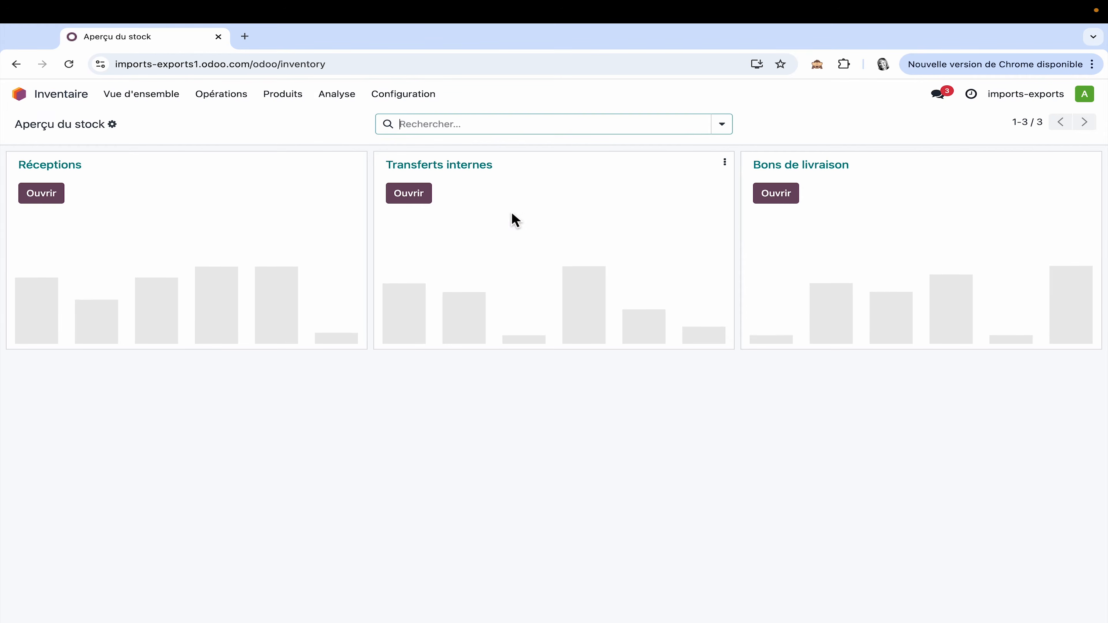
left_click(301, 97)
left_click(288, 119)
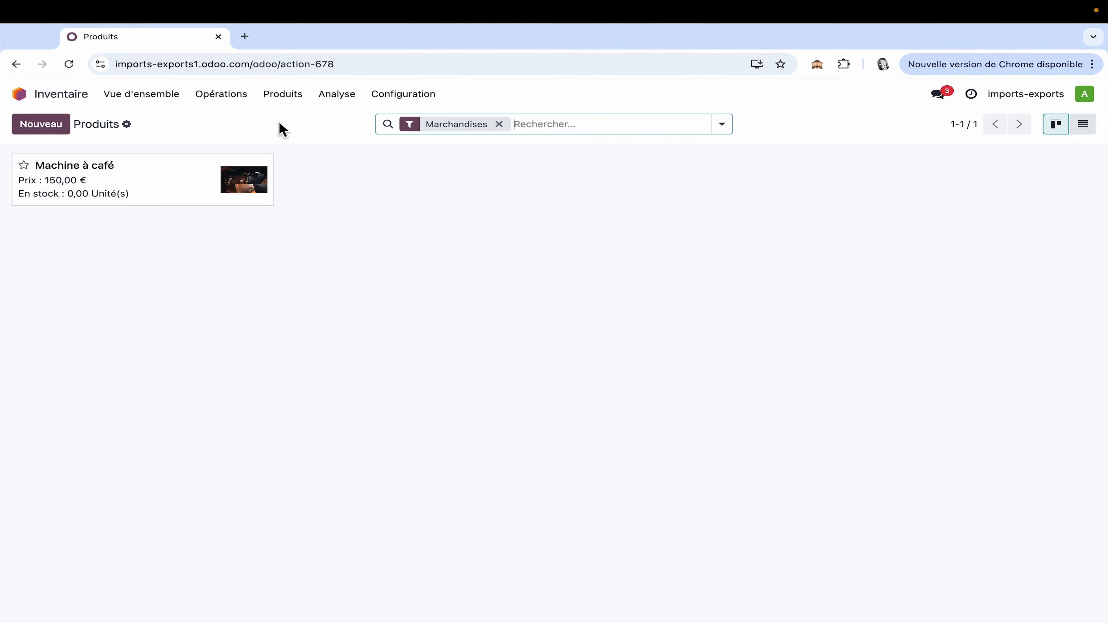
Step: Review the Emplacements de stockage option in the Entrepôt section of the Inventaire settings
left_click(416, 106)
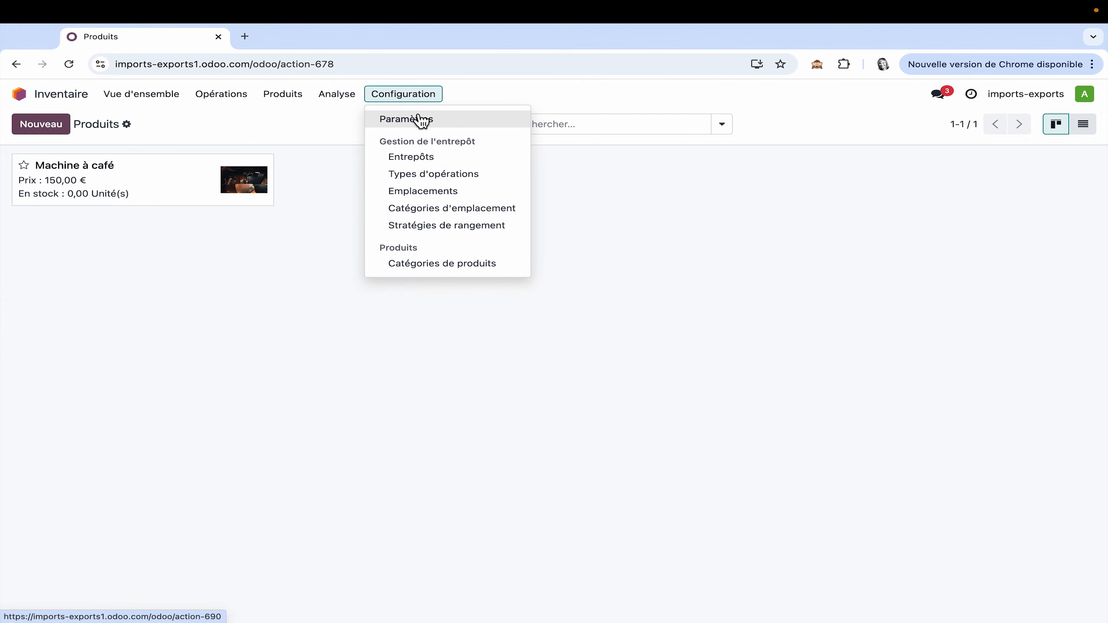
left_click(418, 116)
scroll(416, 414, "down", 15)
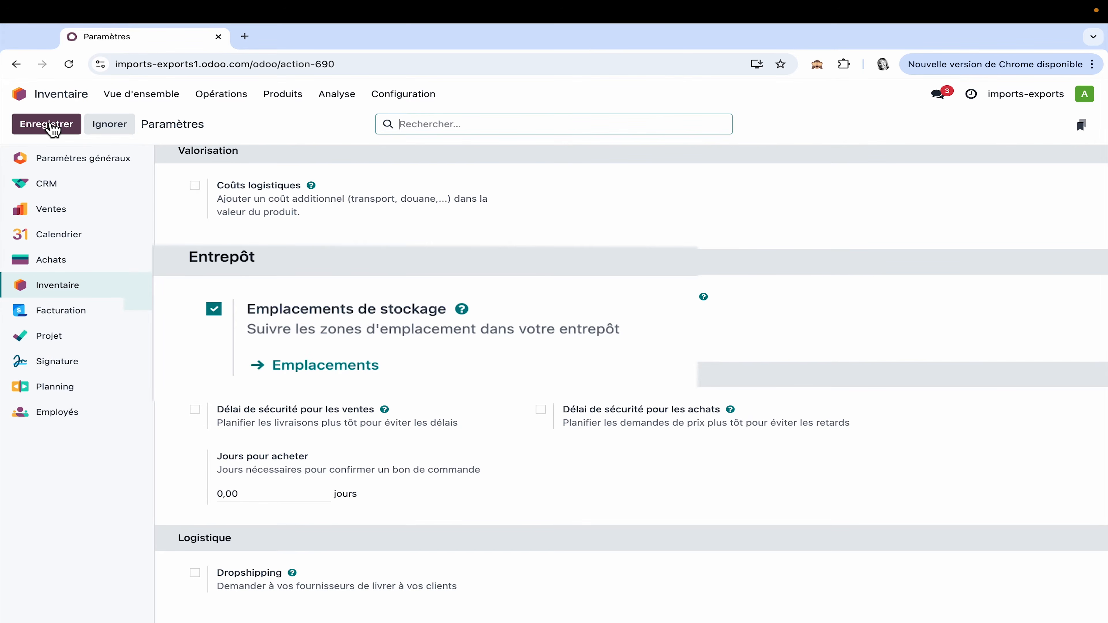
Step: Review the details of the internal locations WH/Stock/Etagère 1 and WH/Stock/Etagère retour
left_click(417, 101)
left_click(434, 190)
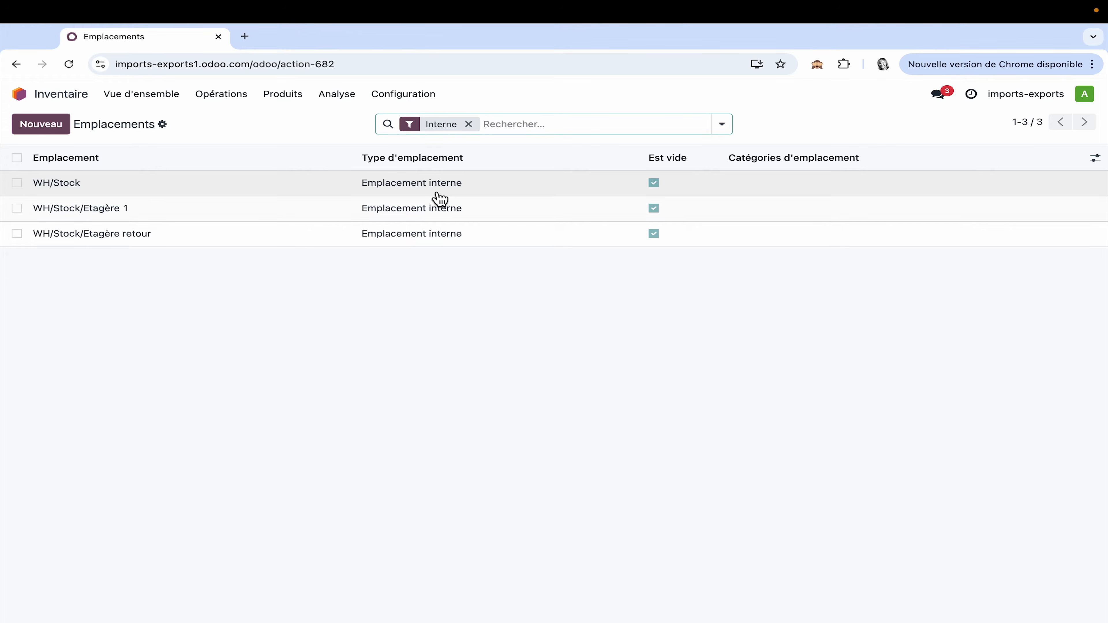
left_click(109, 212)
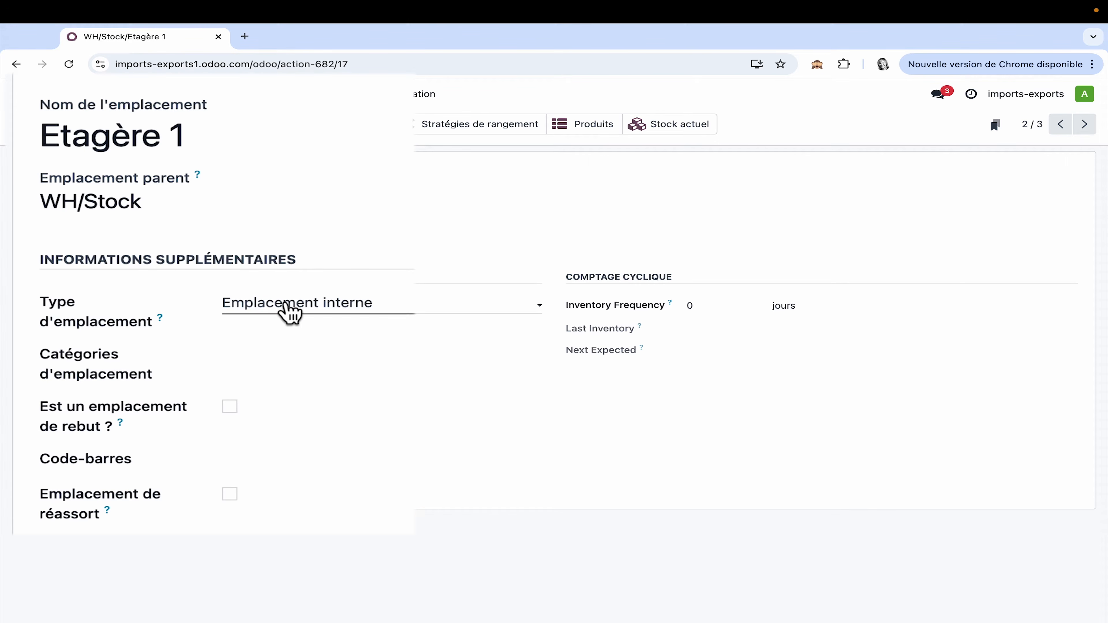
left_click(162, 81)
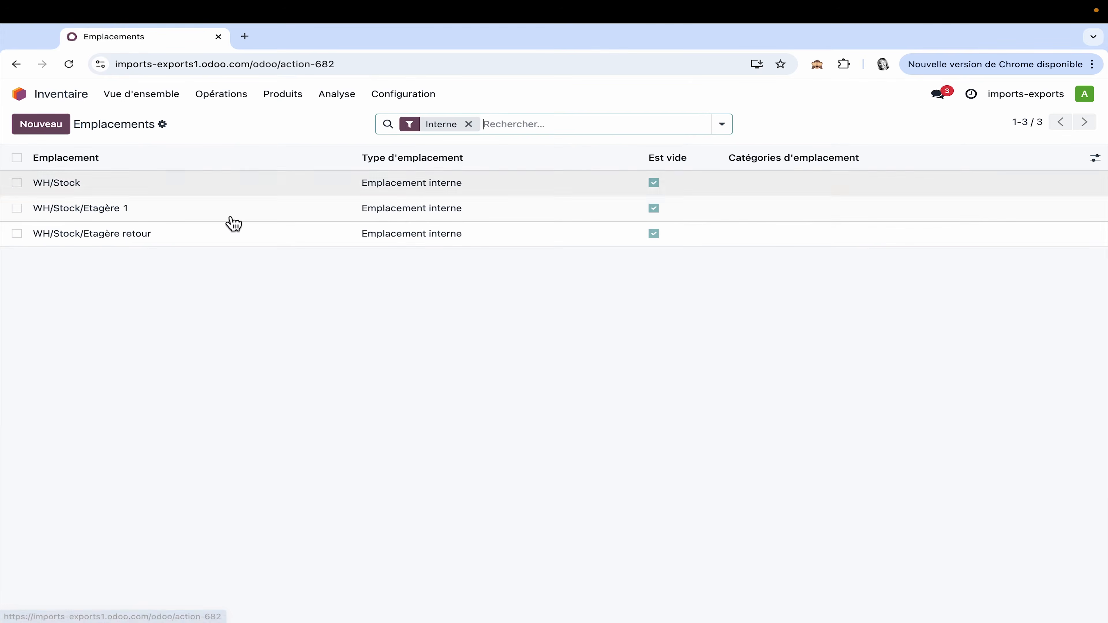
left_click(150, 241)
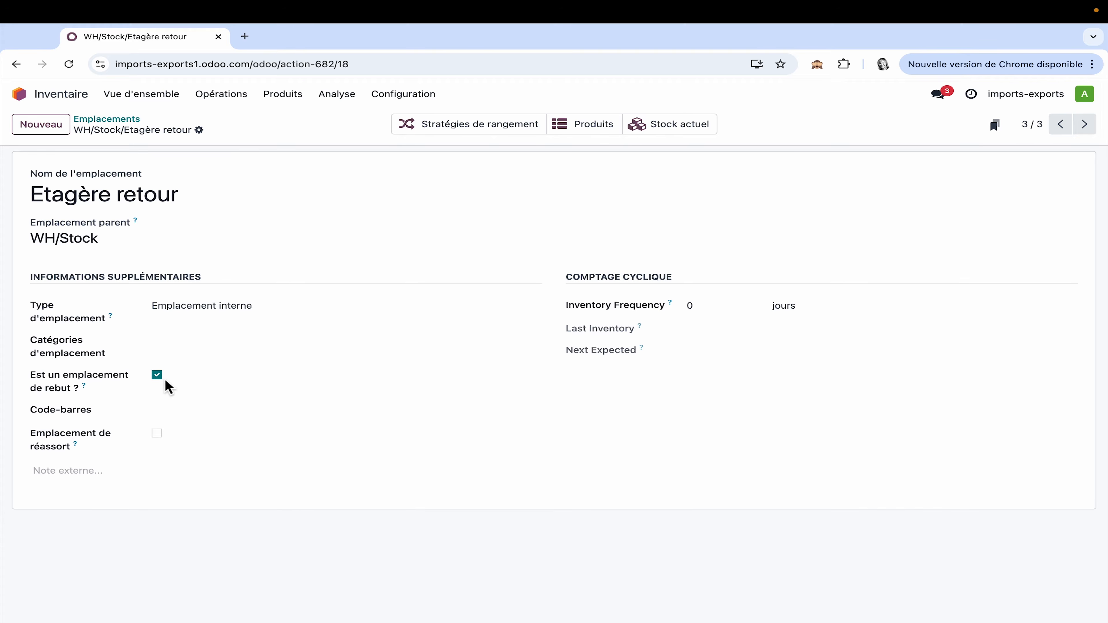
Step: Add a putaway rule for the Machine à café product that stores units arriving in WH/Stock in WH/Stock/Etagère 1
left_click(294, 95)
left_click(296, 119)
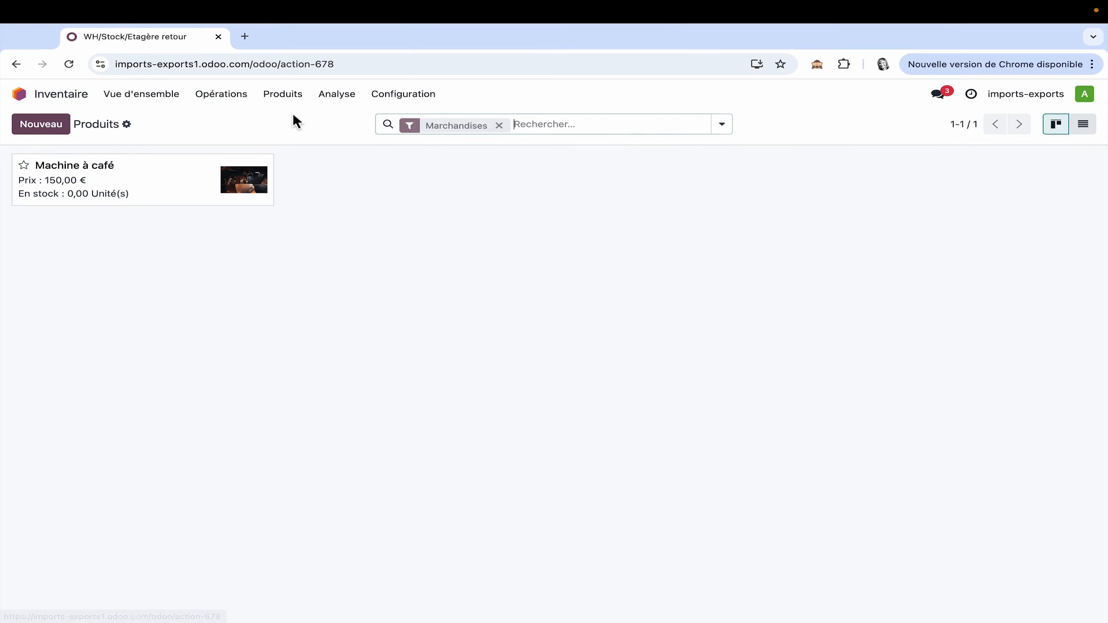
left_click(150, 196)
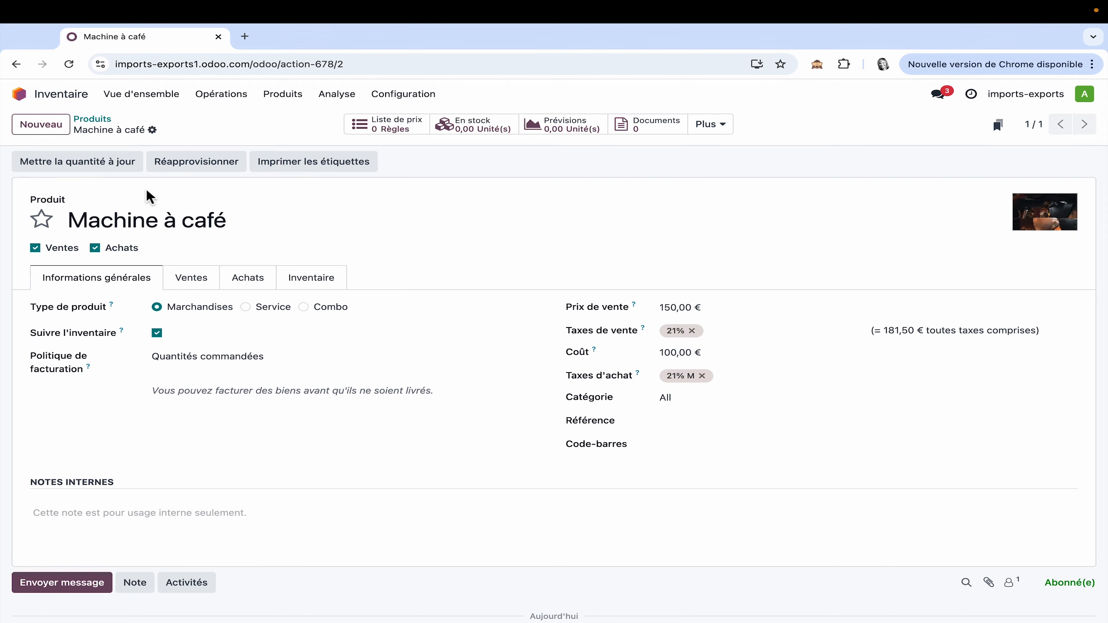
left_click(715, 128)
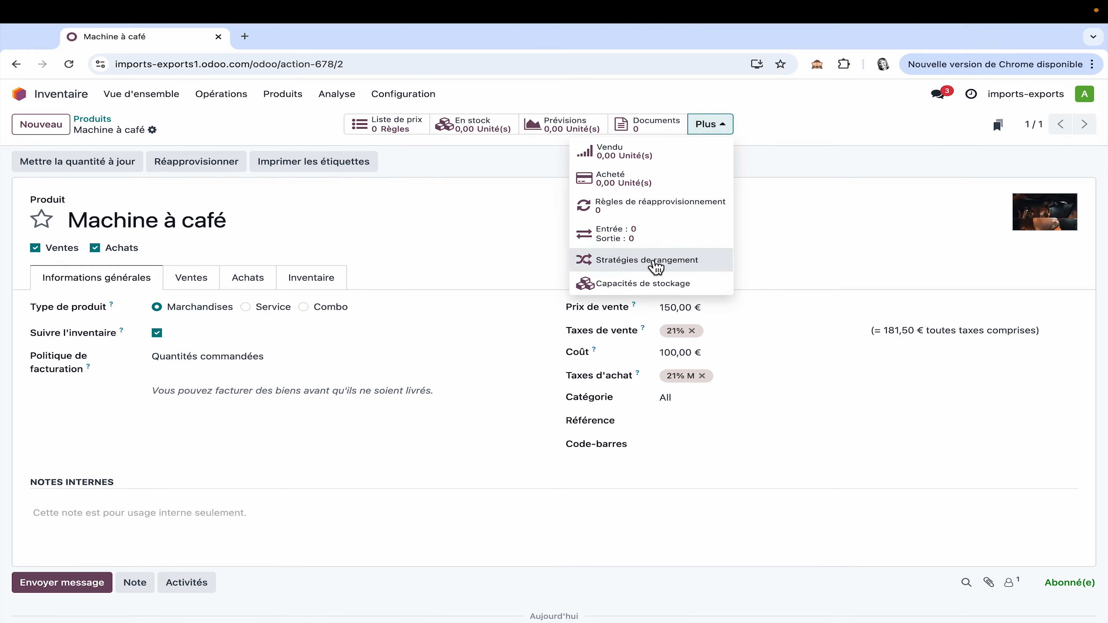
left_click(654, 262)
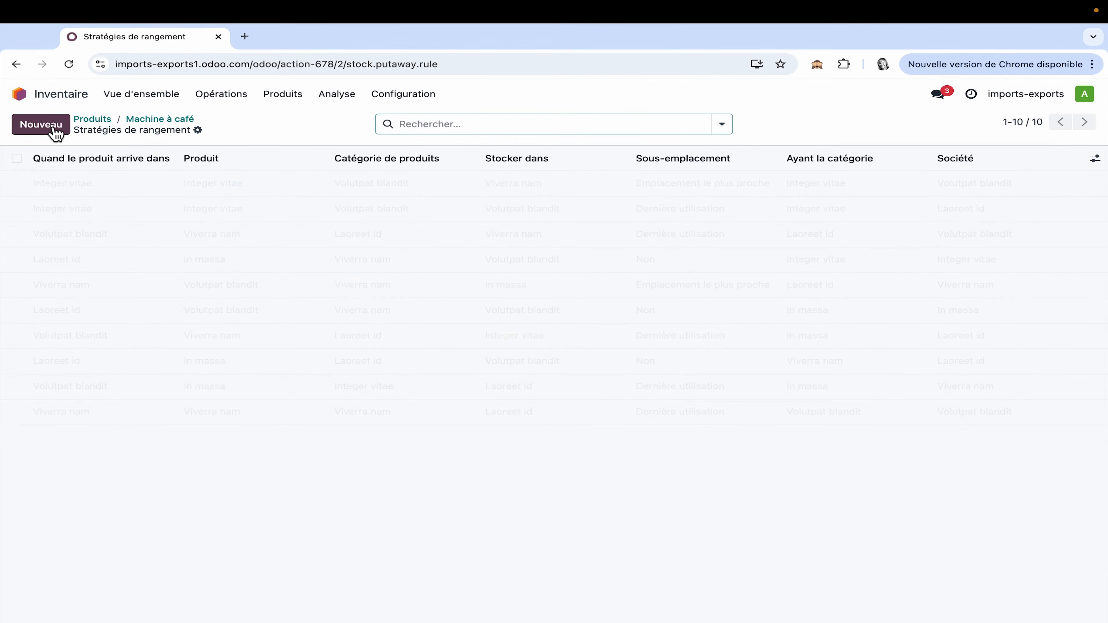
left_click(56, 131)
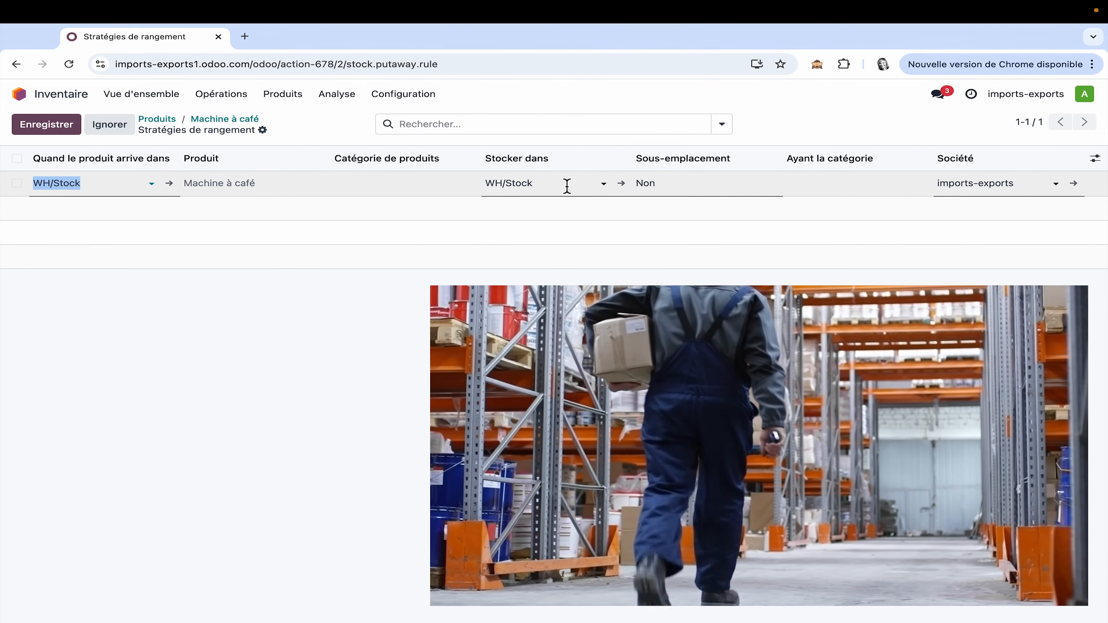
left_click(603, 187)
left_click(595, 219)
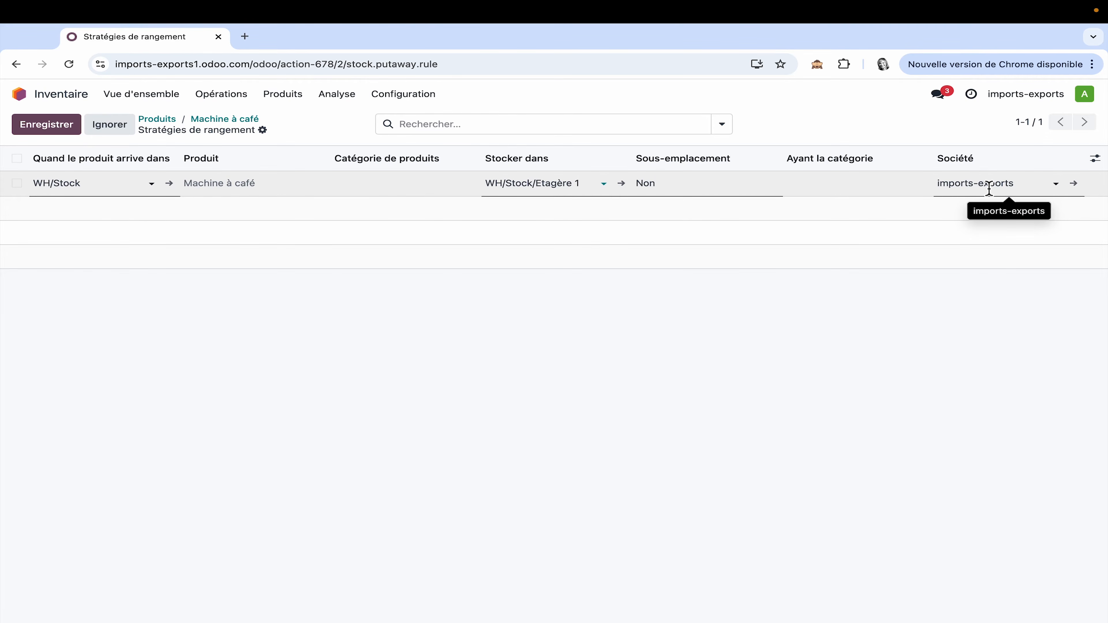
left_click(716, 348)
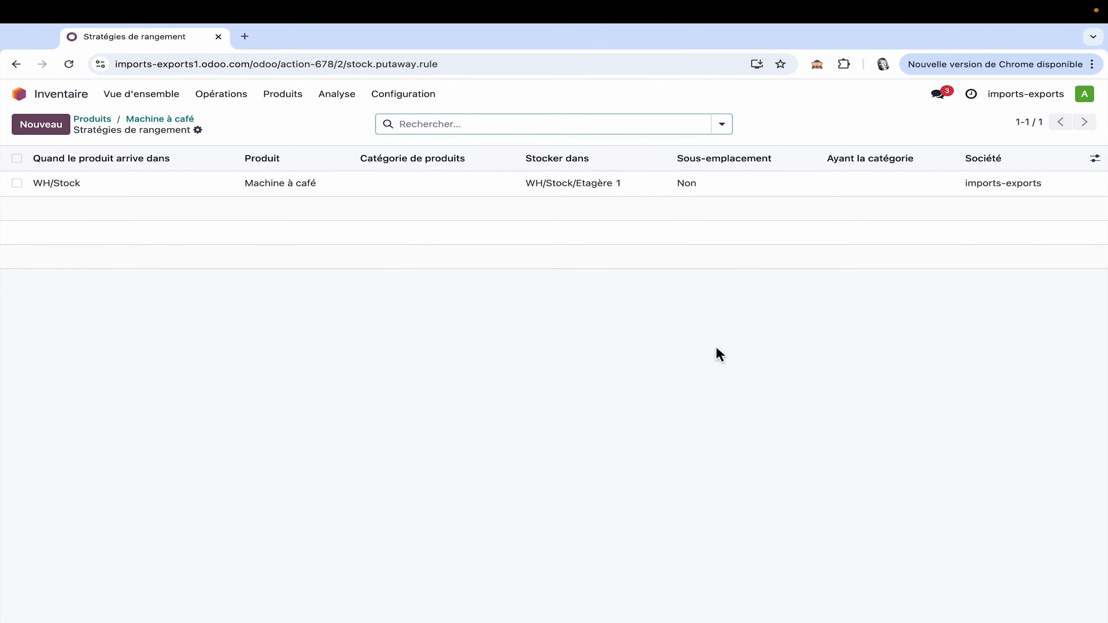
Step: View the overall list of putaway rules and its options for importing and exporting records
left_click(427, 100)
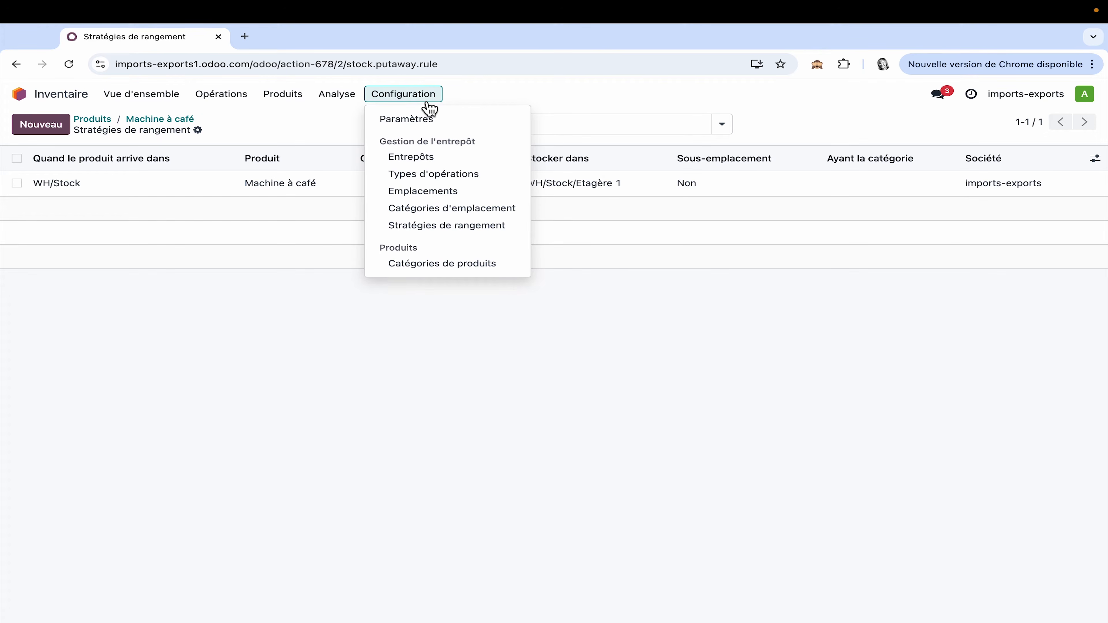
left_click(465, 225)
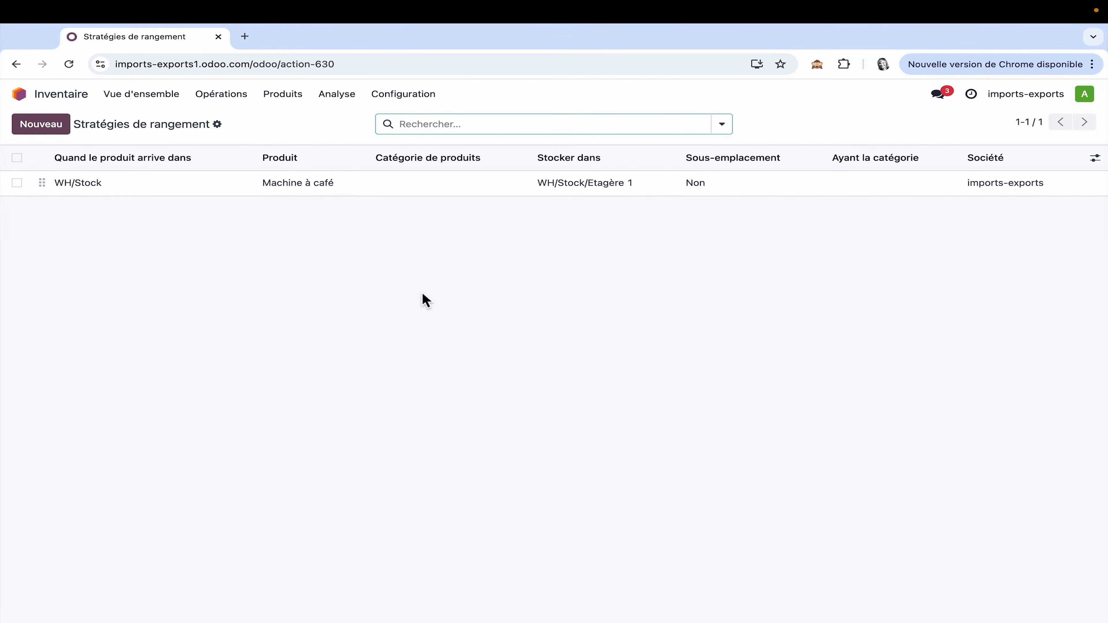
left_click(218, 126)
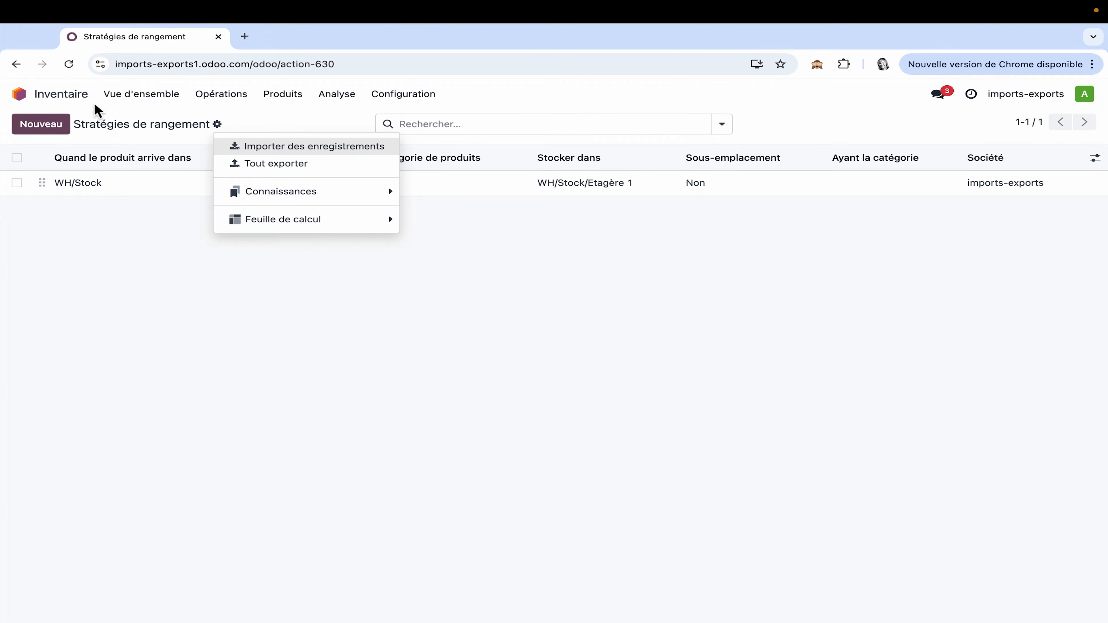
Step: Start a new request for quotation in Achats and create "Fournisseur machine" as its vendor
left_click(20, 93)
left_click(289, 209)
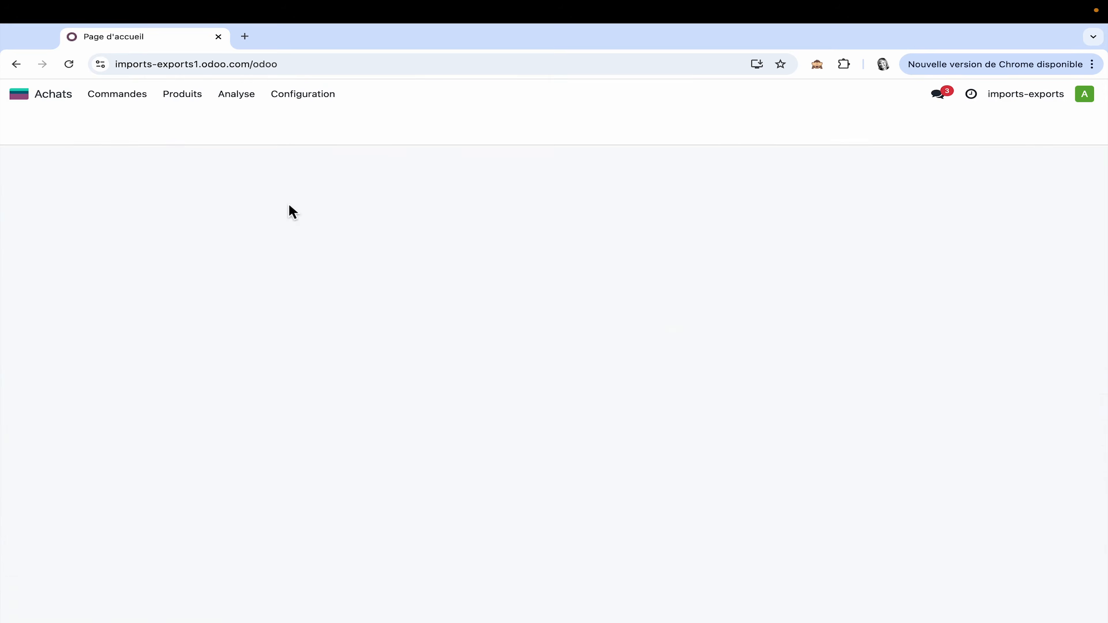
left_click(51, 129)
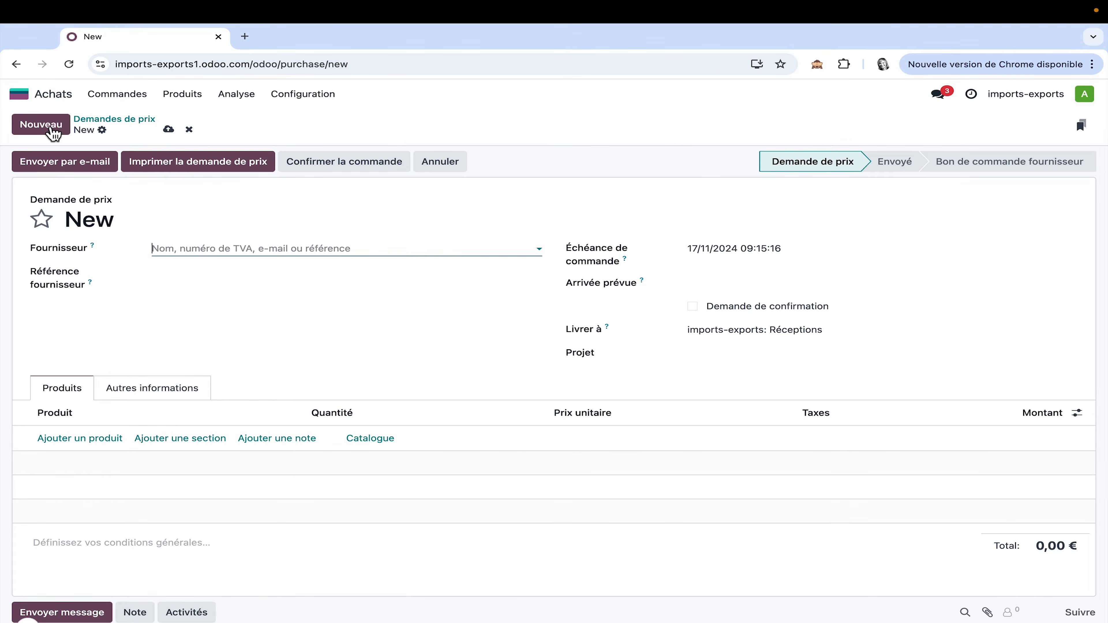
type("Fournisseur machine")
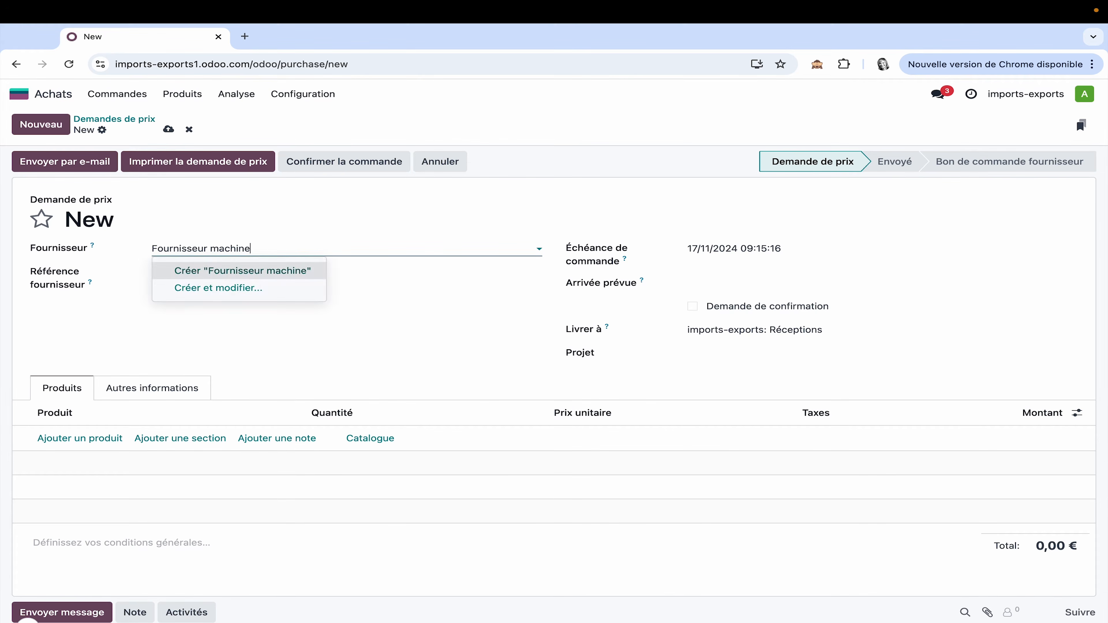
left_click(252, 274)
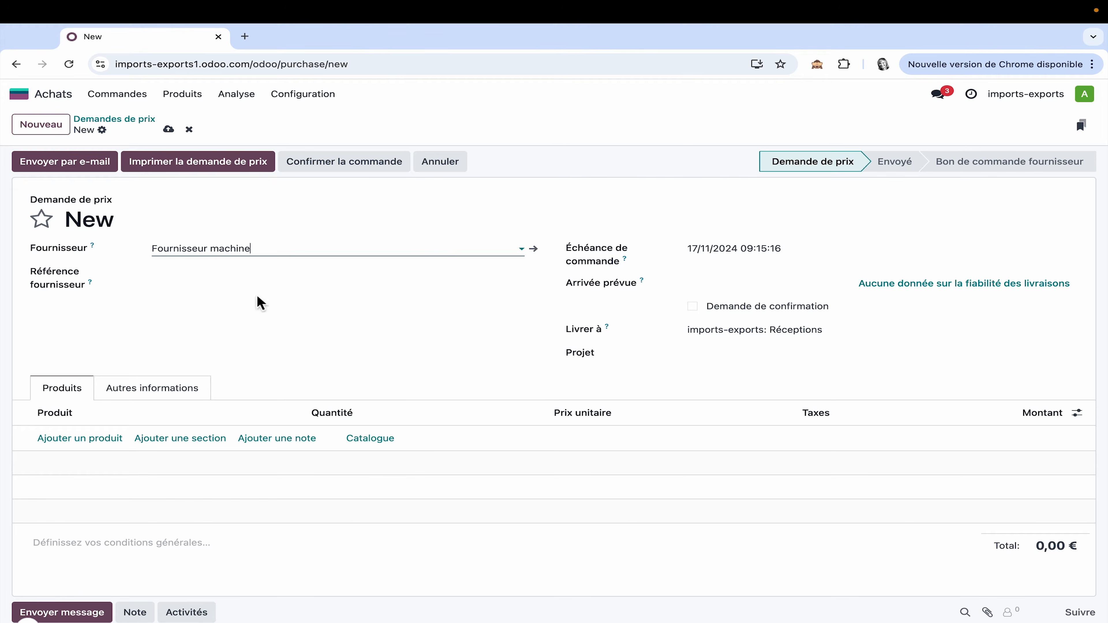
Step: Add 5 units of Machine à café from the full product catalogue to the request and confirm the order
left_click(378, 444)
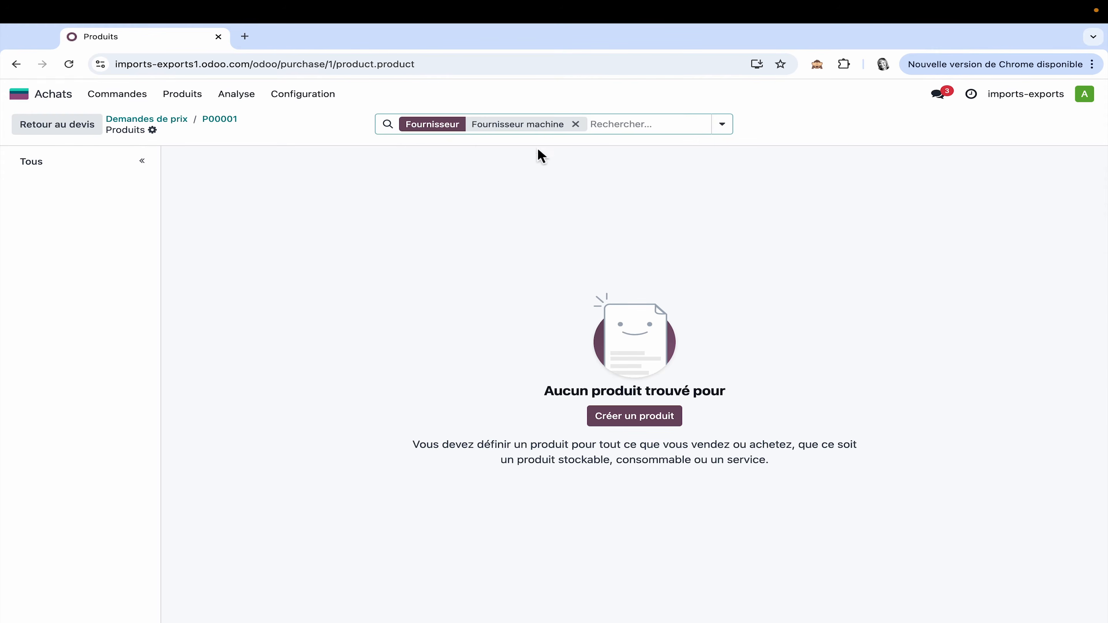
left_click(586, 124)
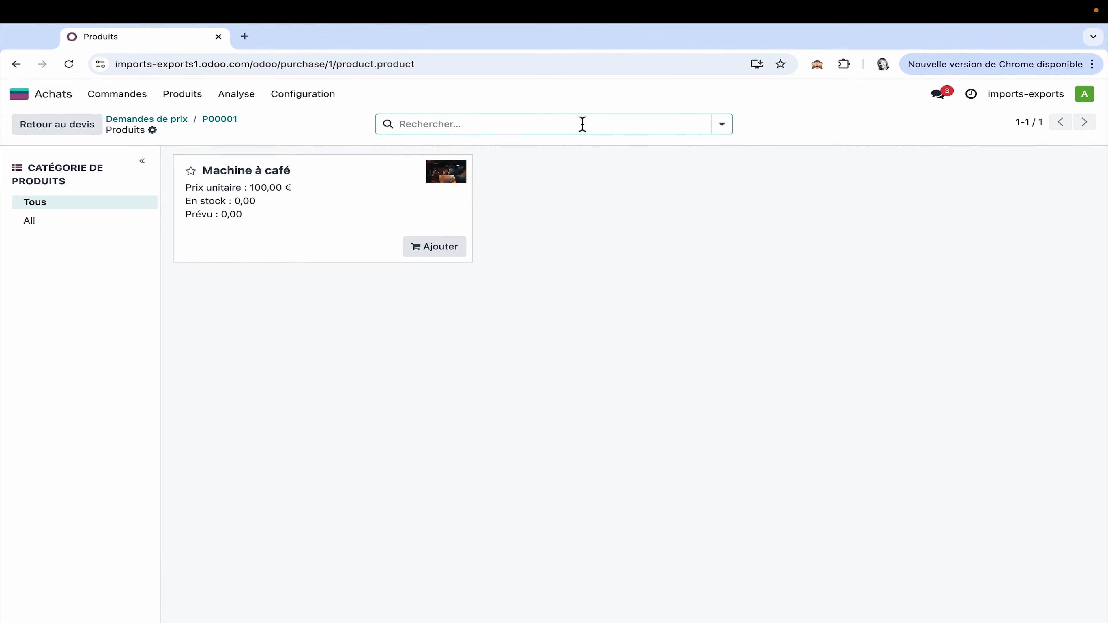
left_click(454, 253)
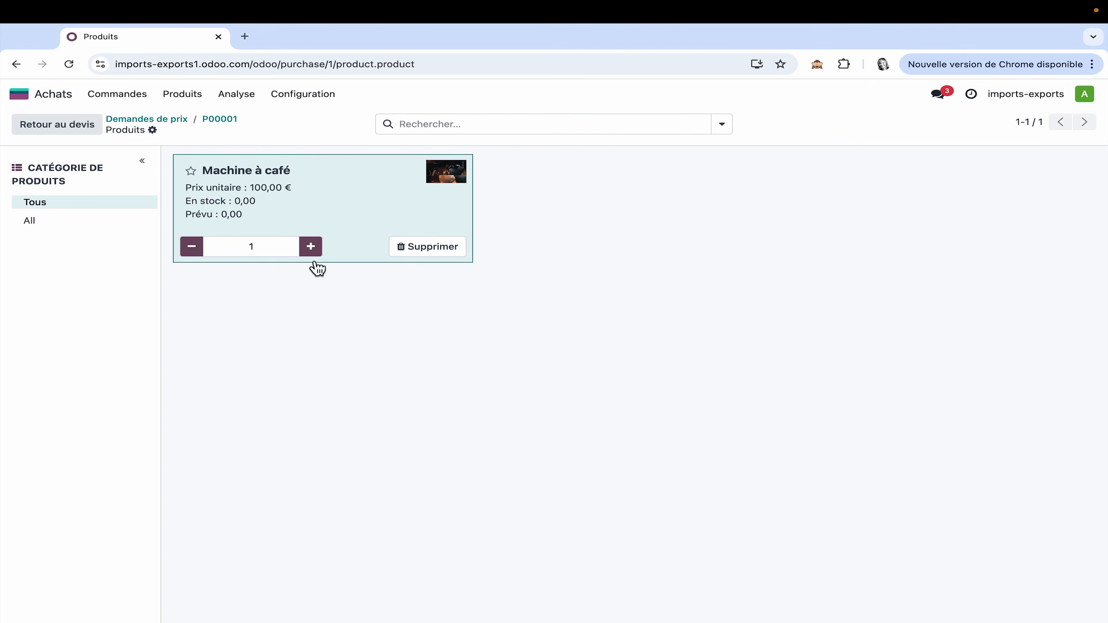
left_click(310, 247)
left_click(311, 246)
left_click(311, 247)
left_click(310, 247)
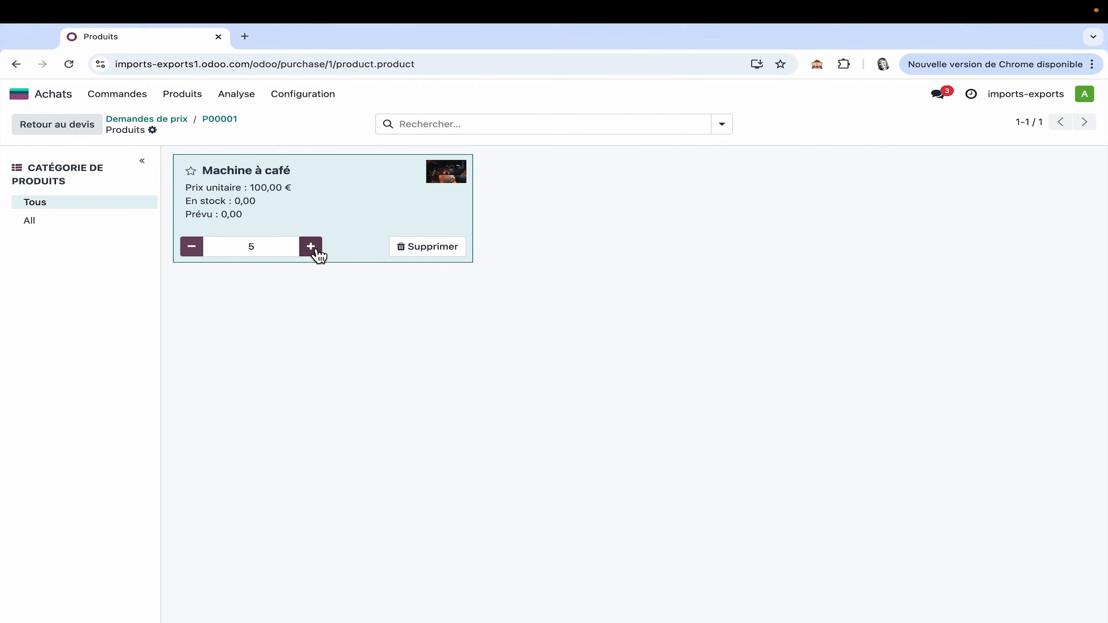
left_click(69, 130)
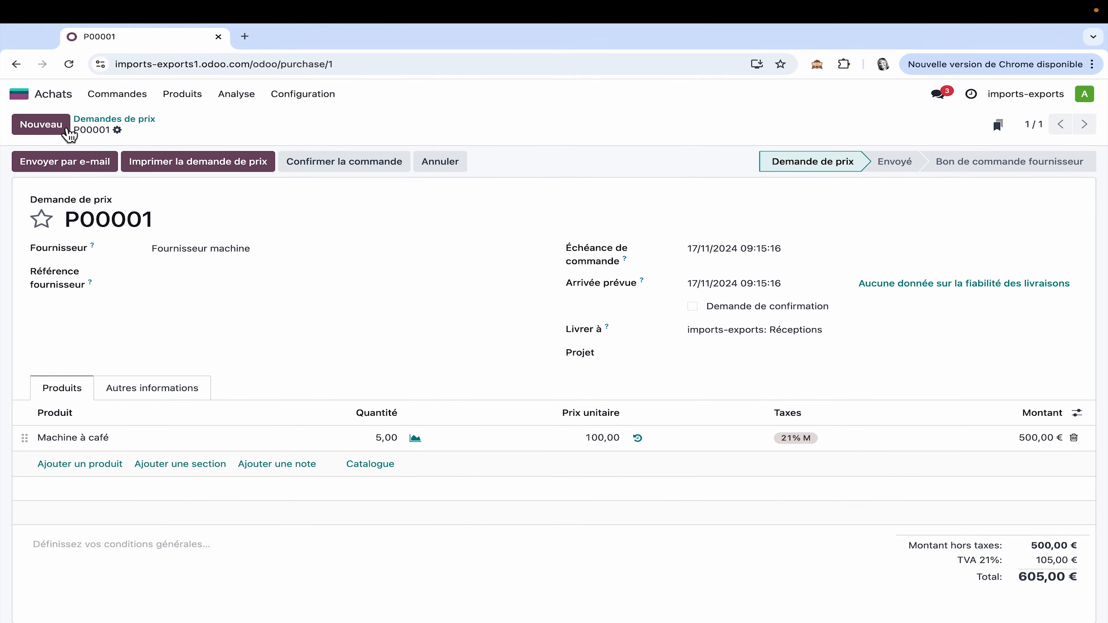
left_click(381, 162)
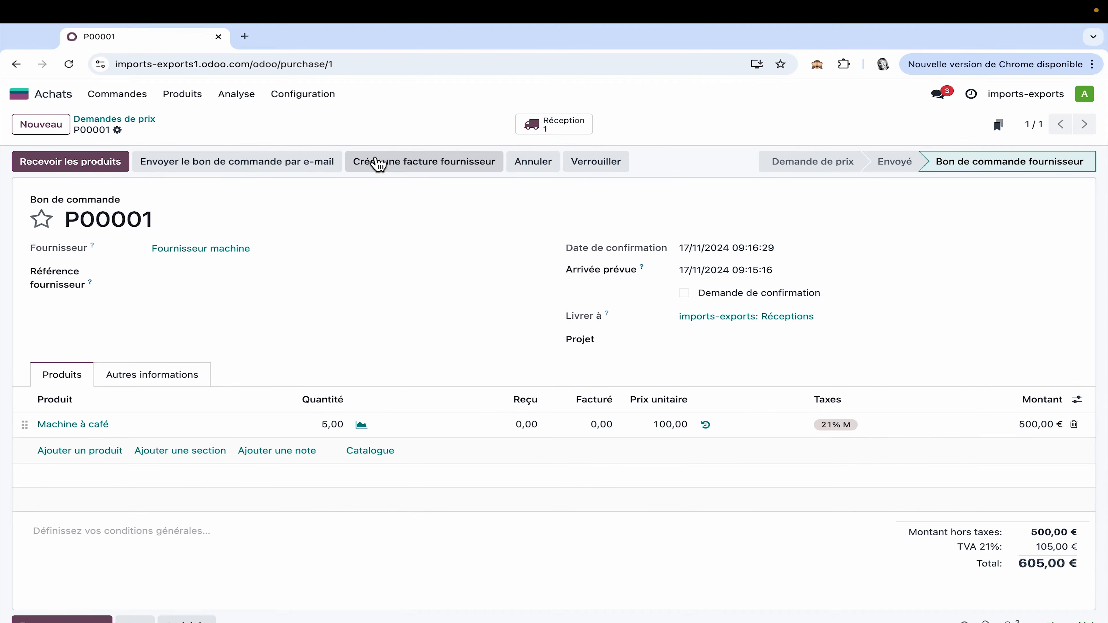
Step: Open the order's pending receipt in Inventaire, check the storage location assigned to Machine à café, and validate the receipt
left_click(53, 97)
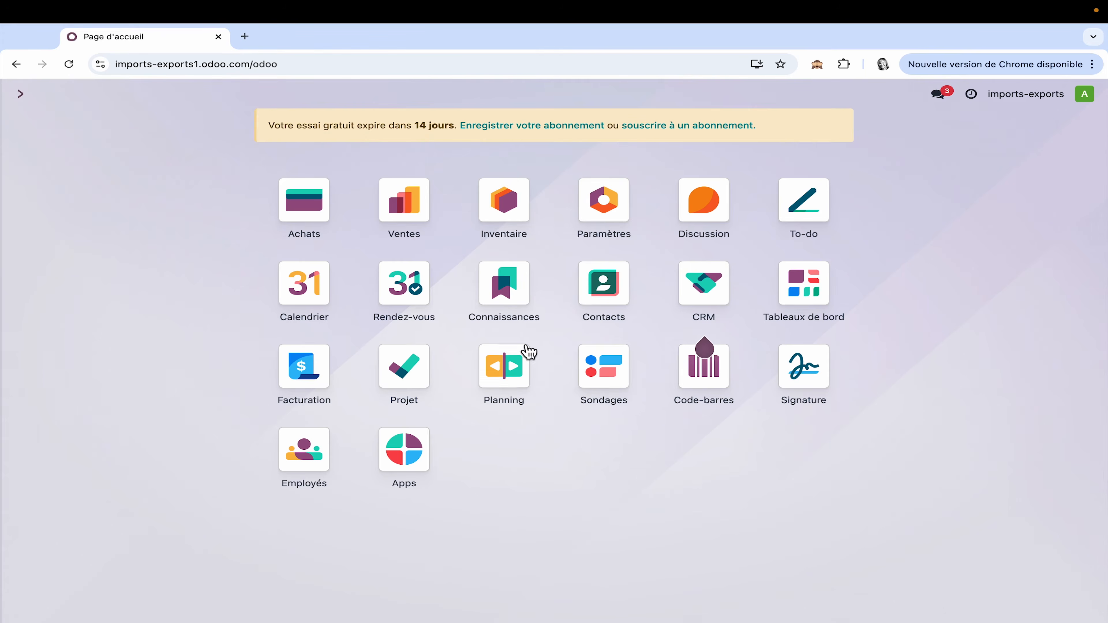
left_click(518, 211)
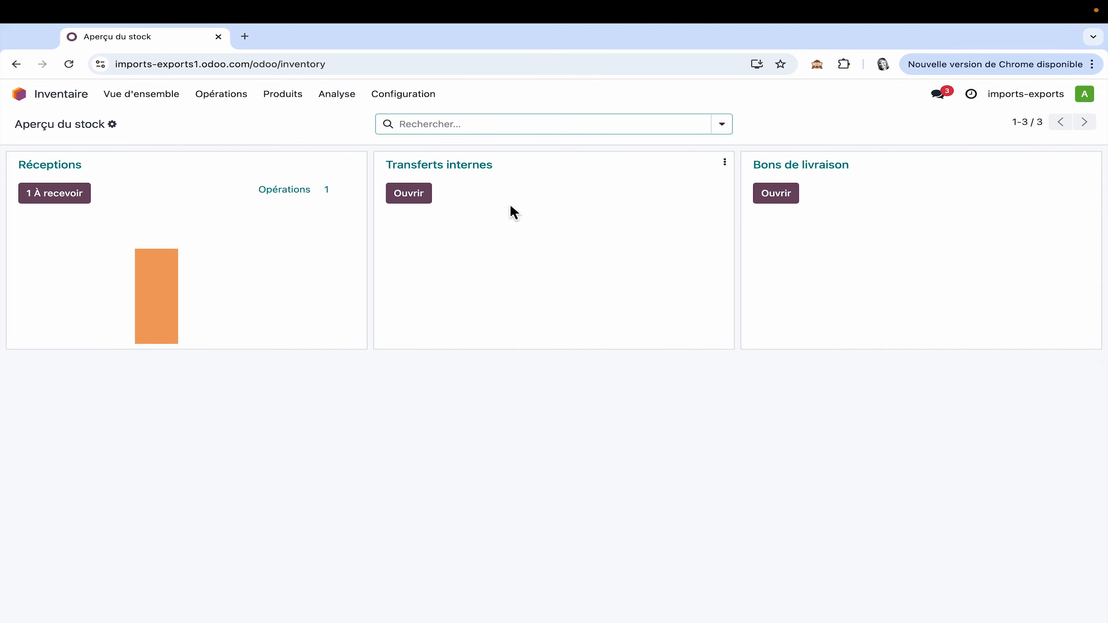
left_click(61, 195)
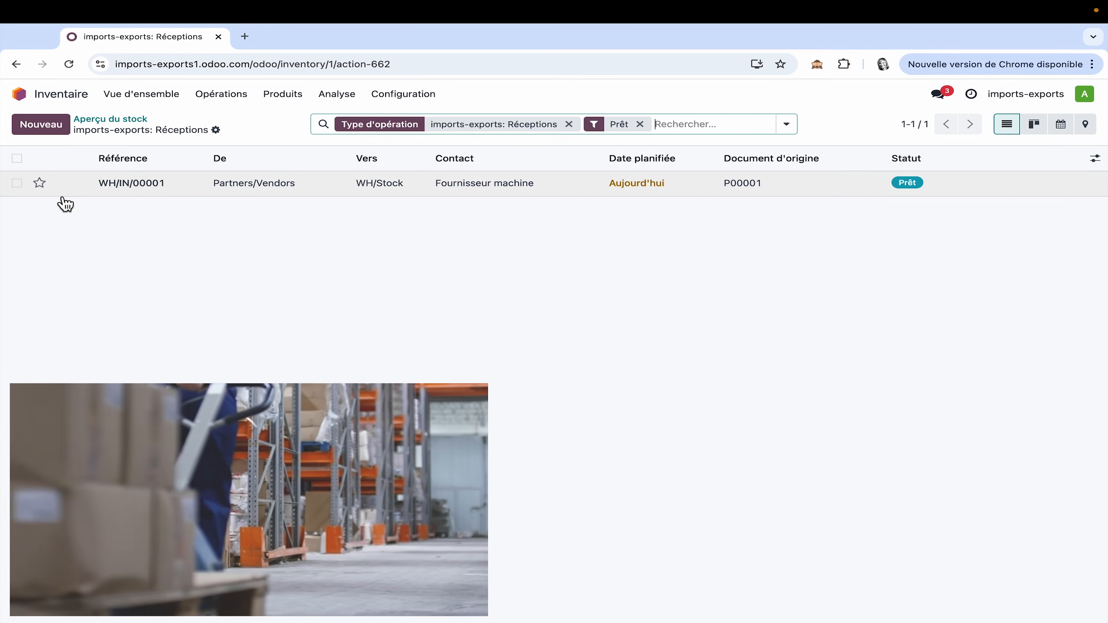
left_click(264, 188)
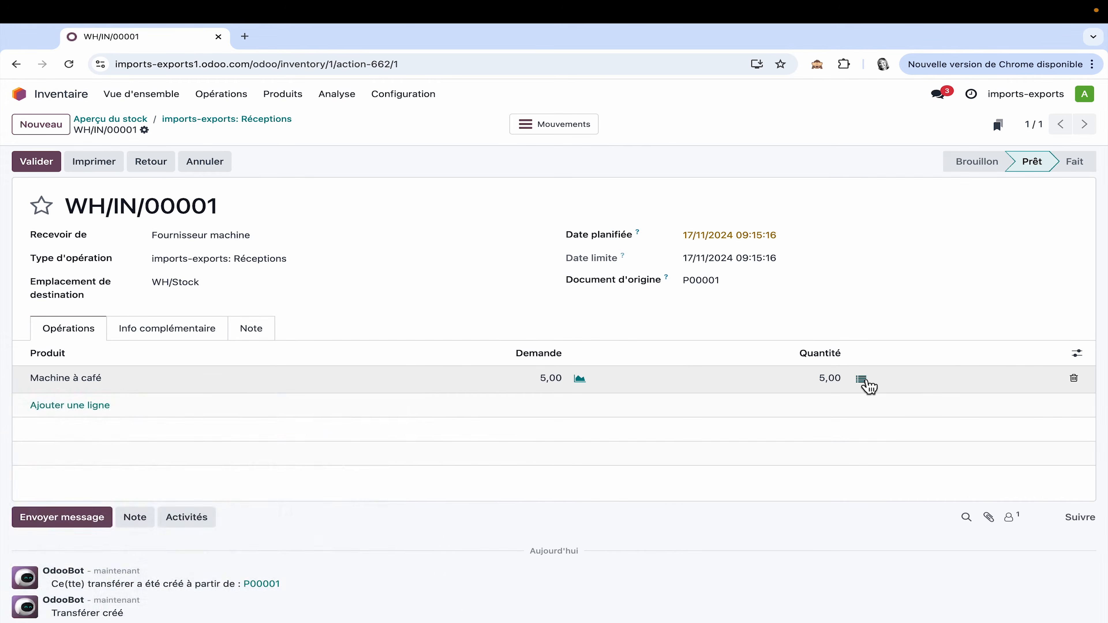
left_click(861, 378)
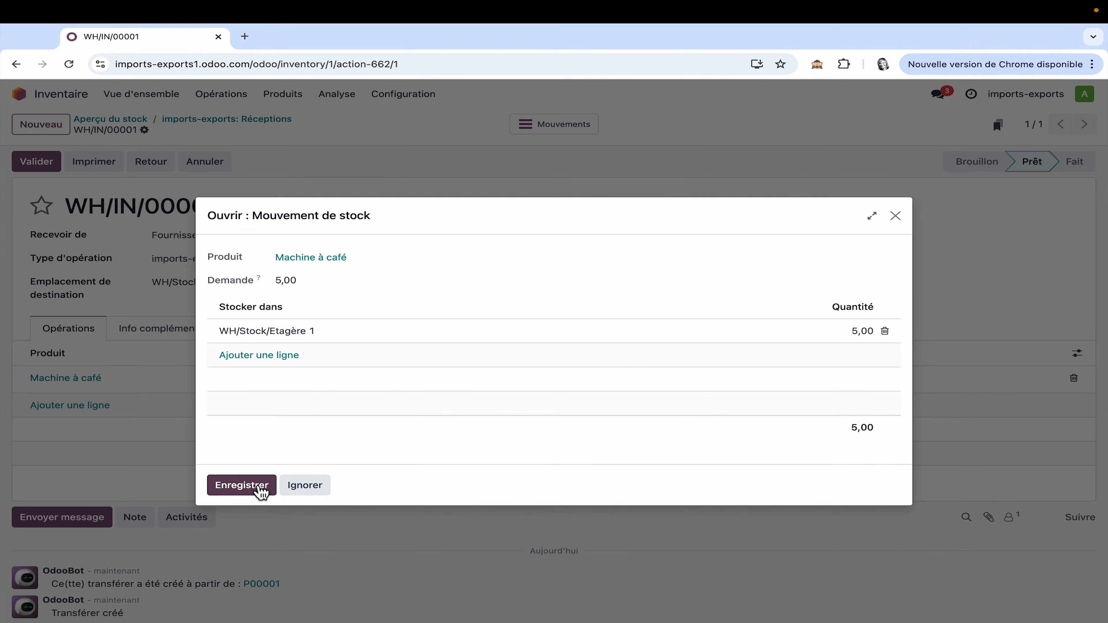
left_click(109, 510)
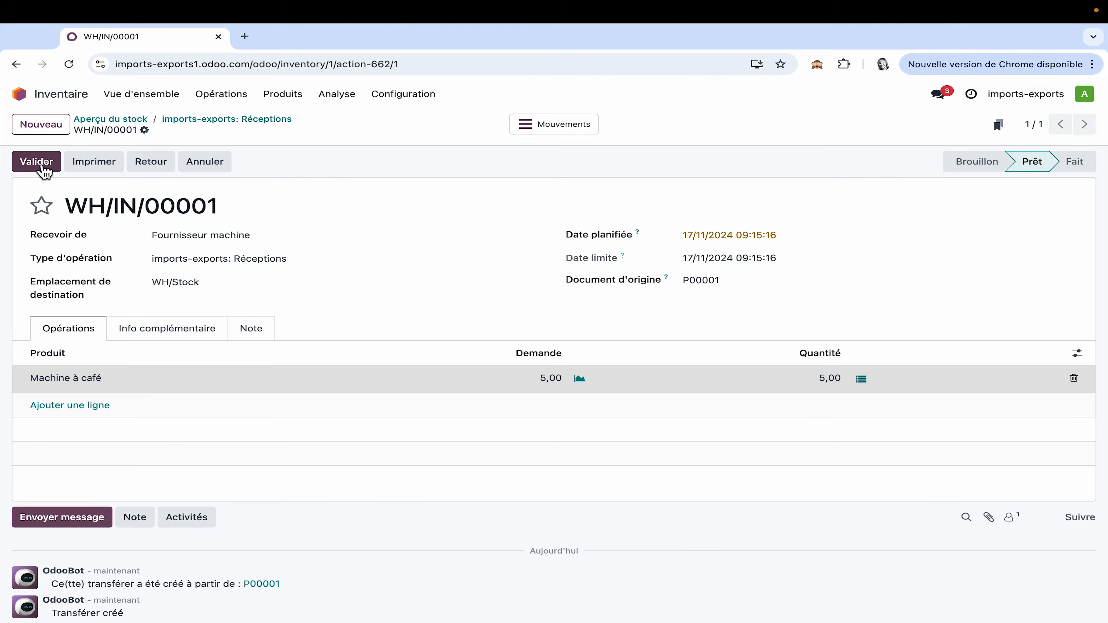
left_click(38, 166)
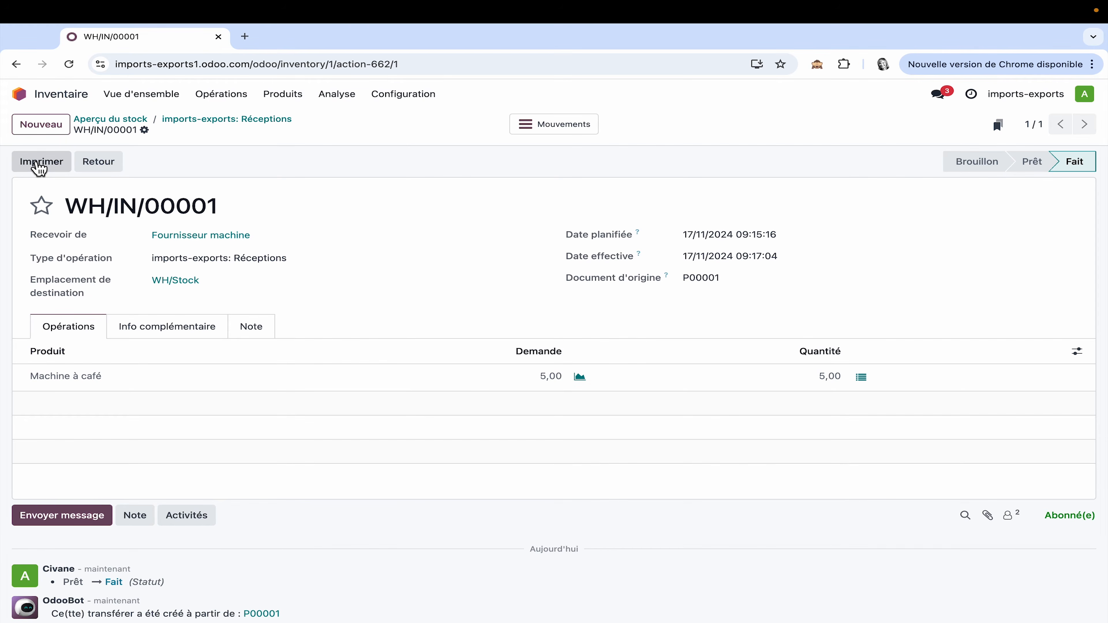
Step: Review the stock by location report to check where Machine à café is stored
left_click(345, 97)
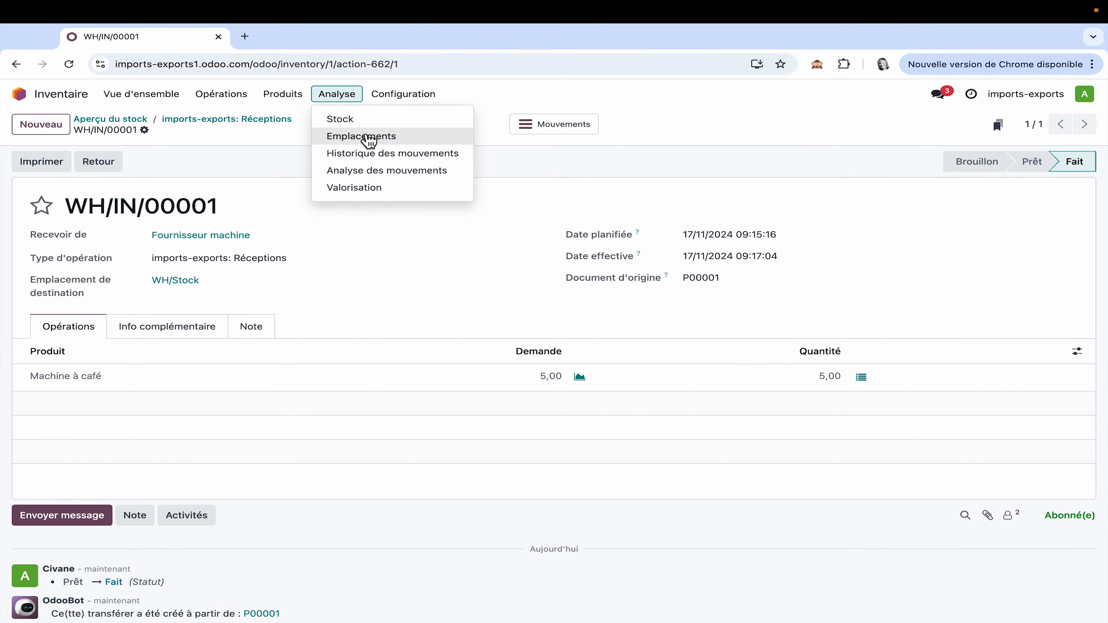
left_click(371, 142)
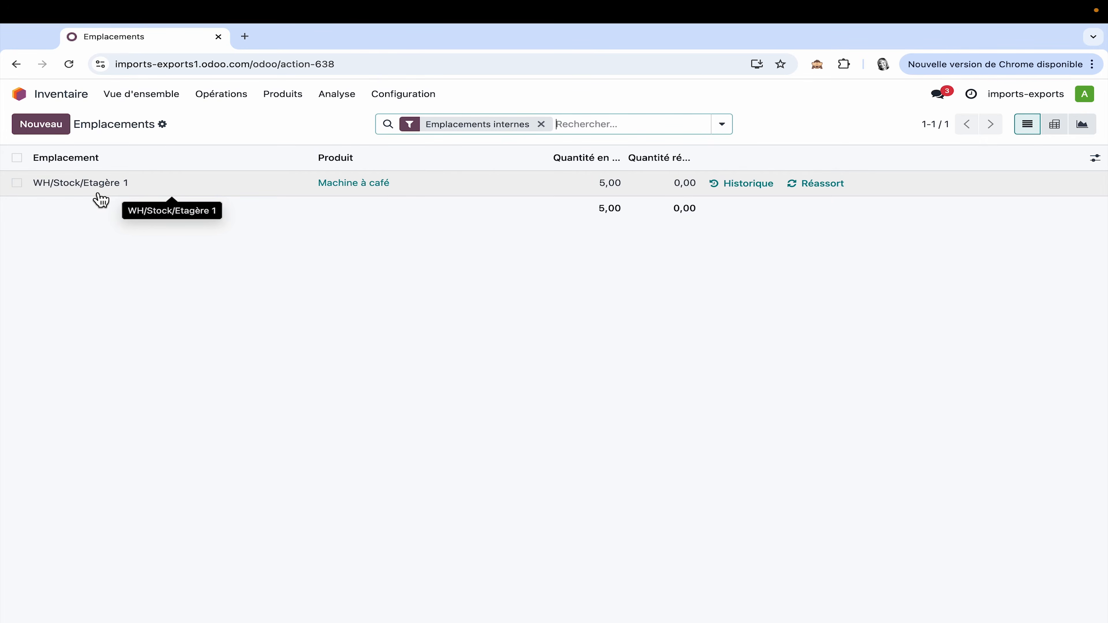
Step: Start a new quotation in Ventes and create "Client machine" as its customer
left_click(67, 100)
left_click(398, 214)
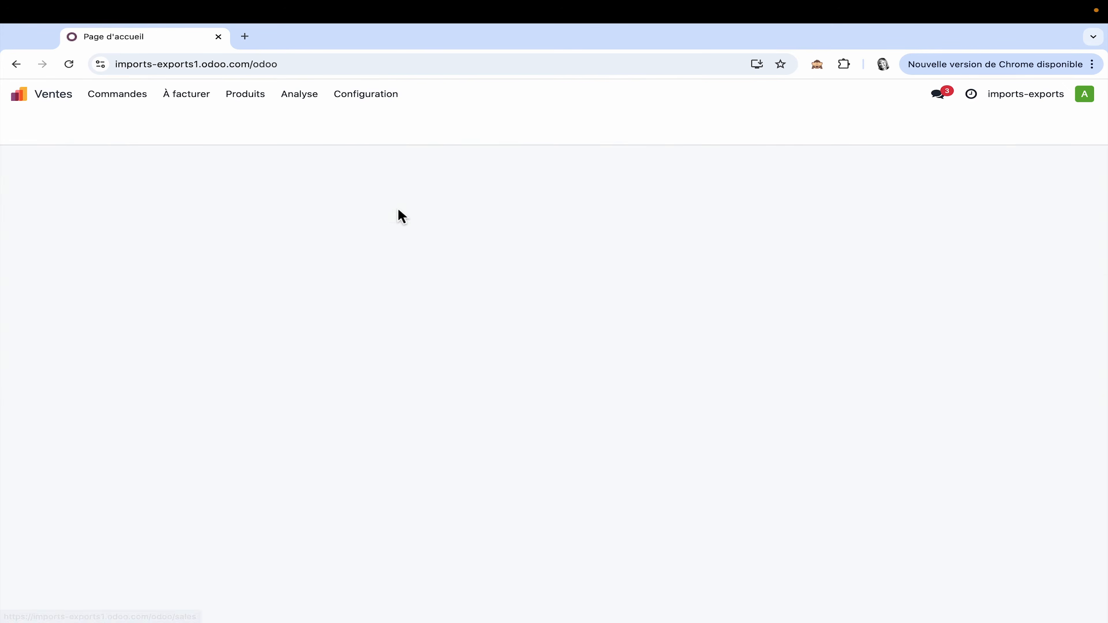
left_click(48, 126)
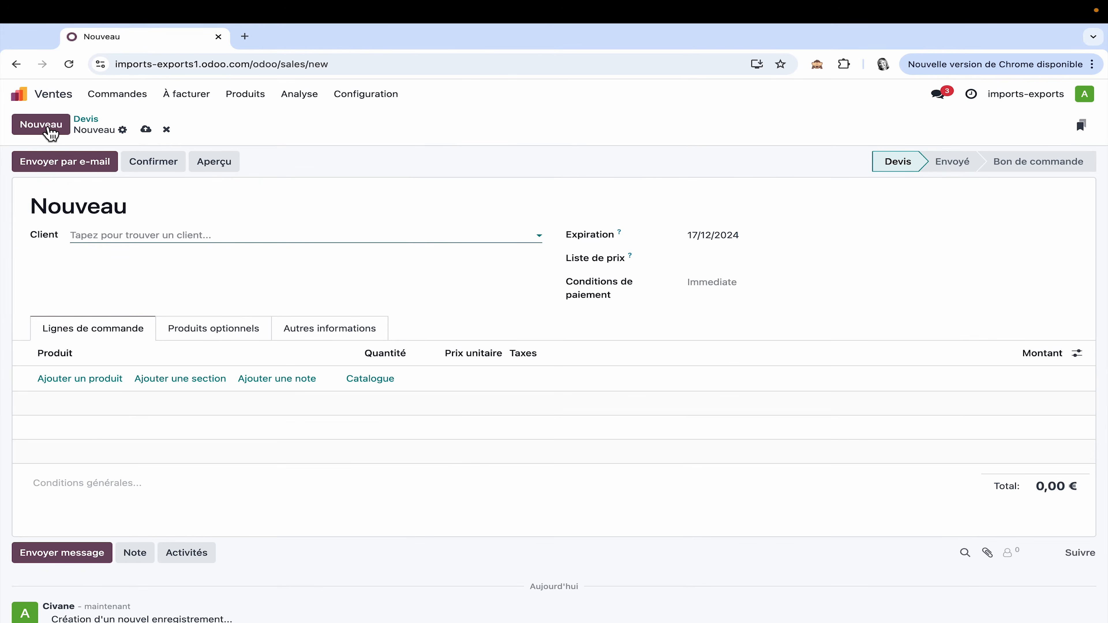
type("Client machine")
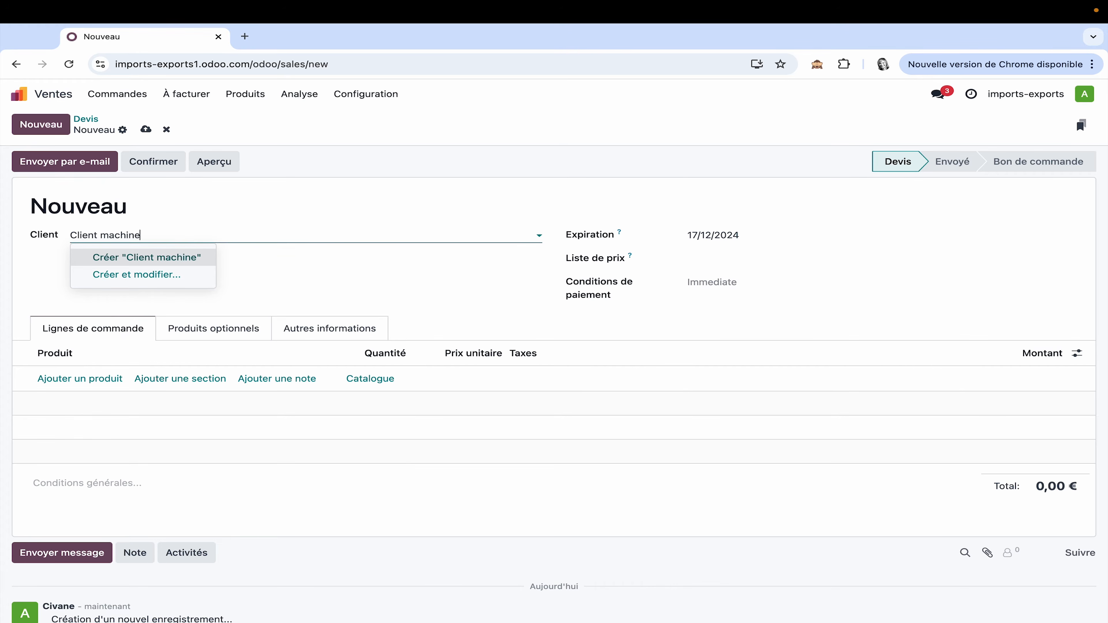
left_click(195, 262)
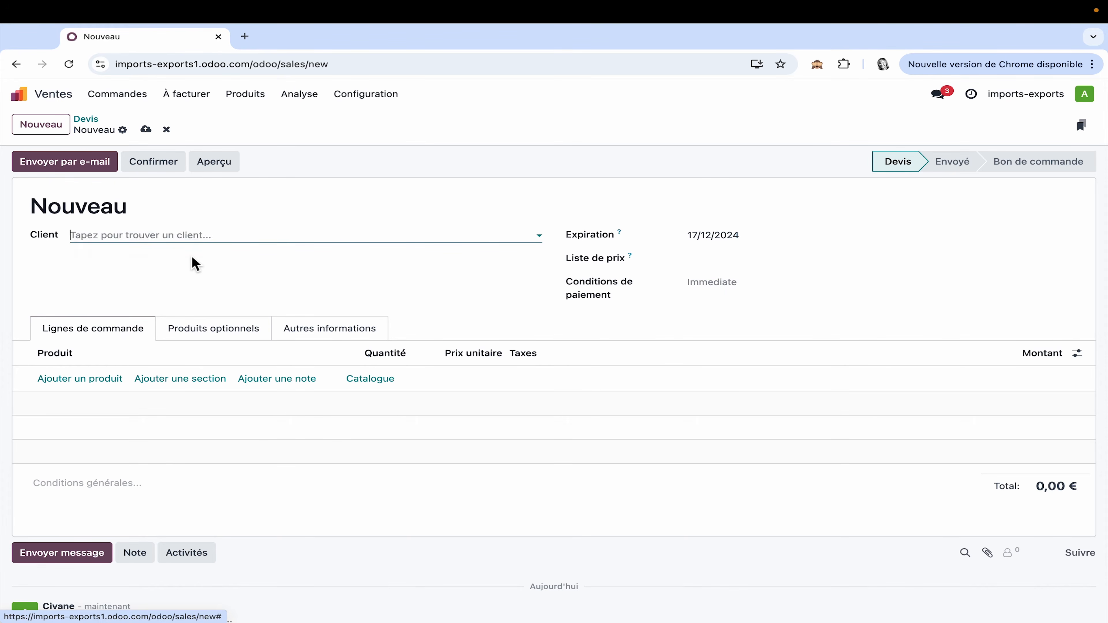
Step: Add 3 units of Machine à café from the product catalogue to the quotation
left_click(378, 379)
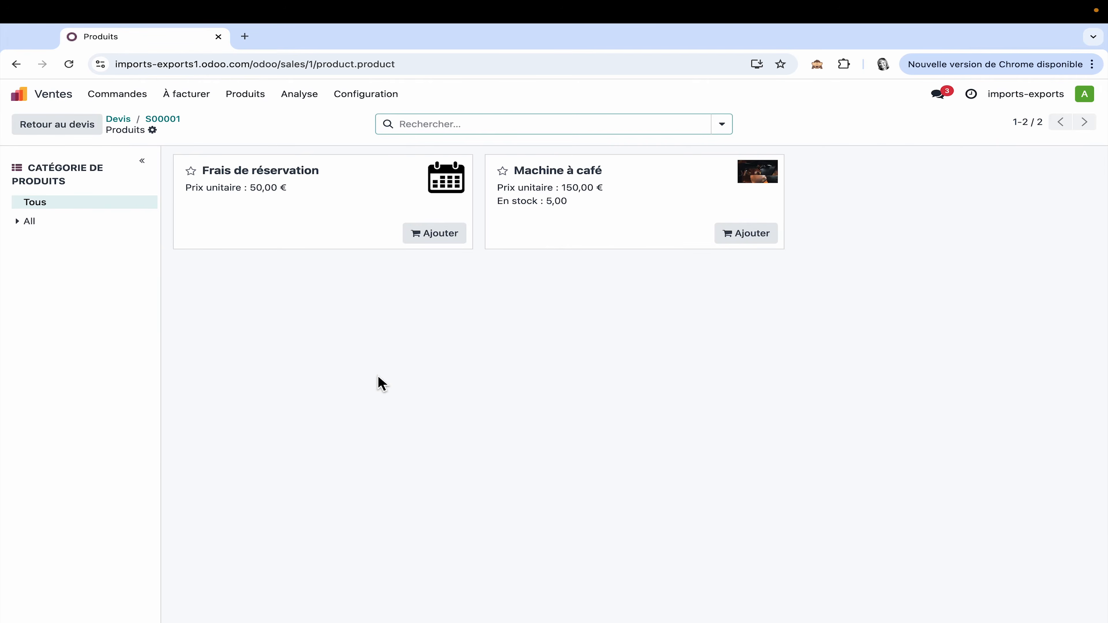
left_click(769, 238)
left_click(626, 236)
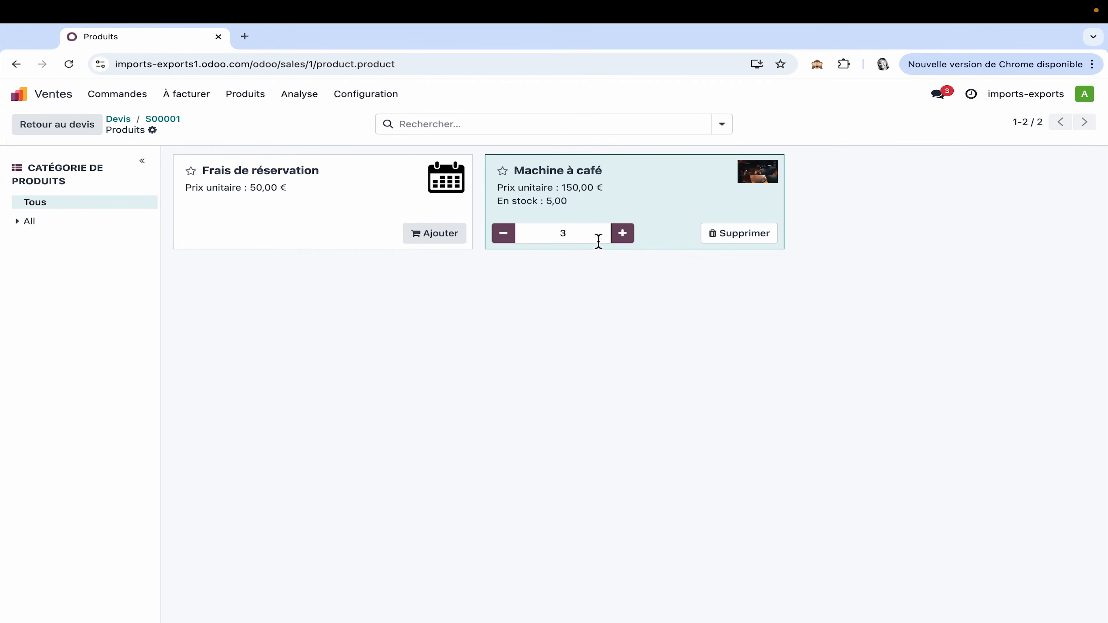
left_click(76, 127)
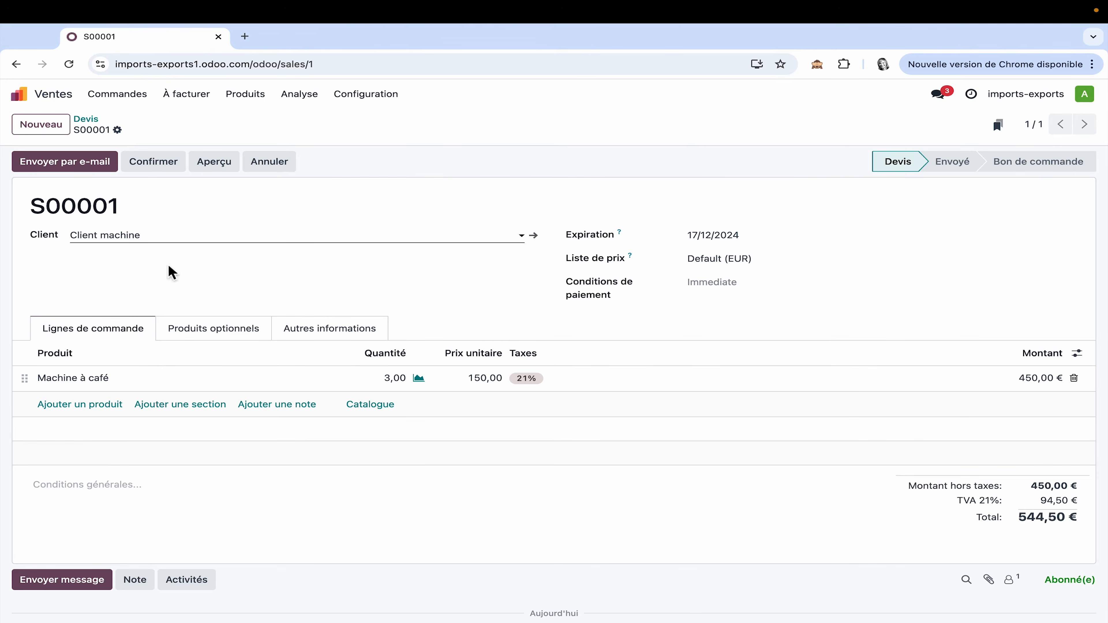
Step: Confirm the sales order and check the availability of Machine à café on its order line
left_click(164, 169)
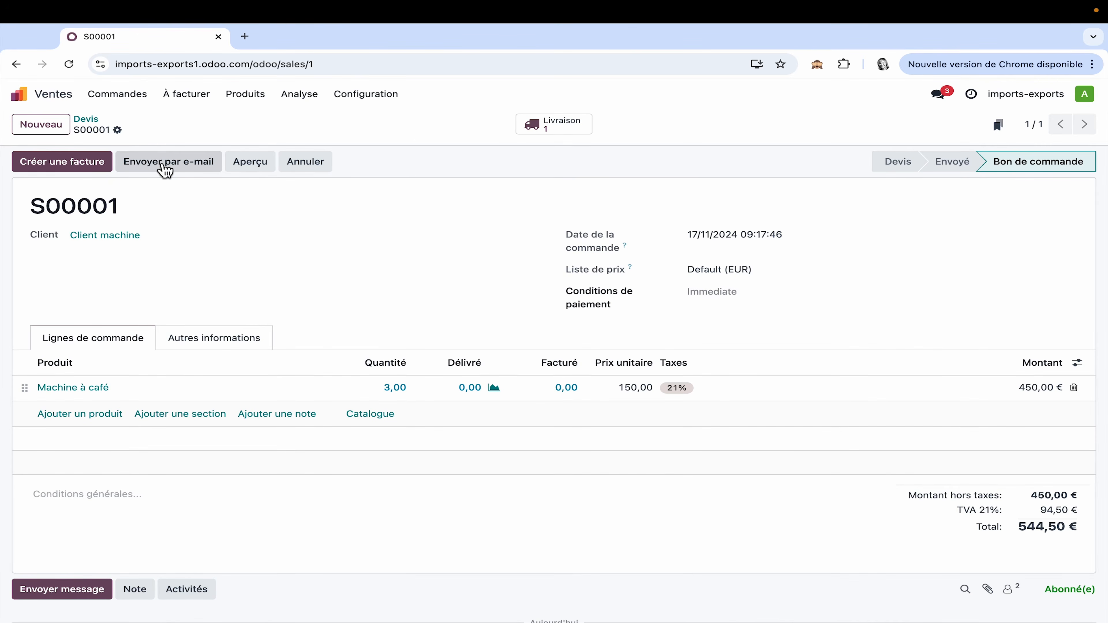
left_click(497, 393)
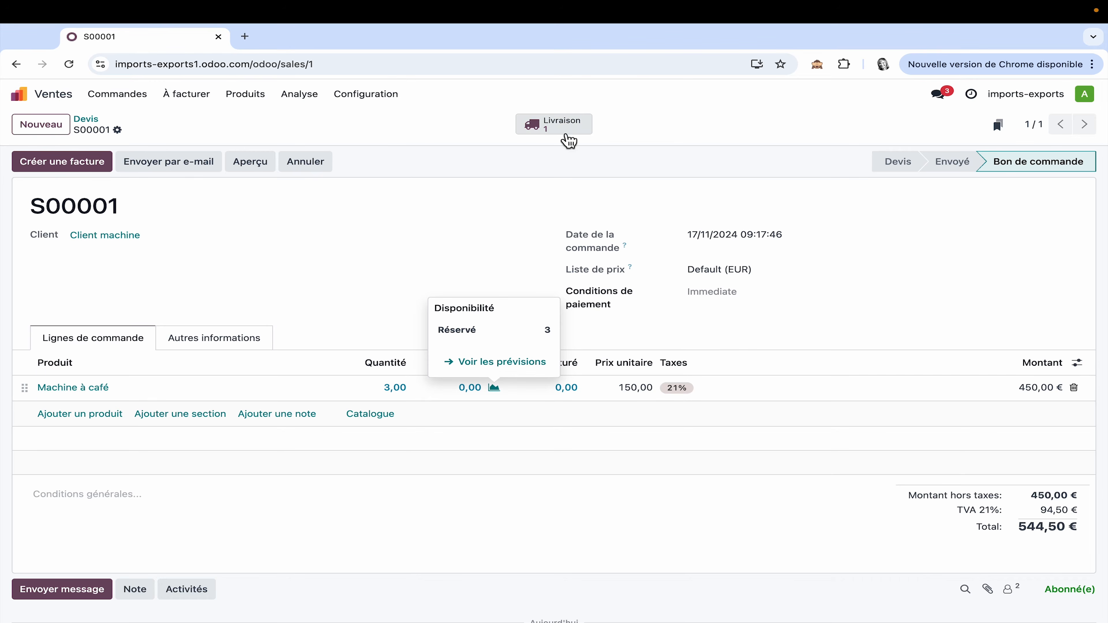
Step: Check the pick location for Machine à café on the order's pending delivery in Inventaire, and validate the delivery
left_click(49, 106)
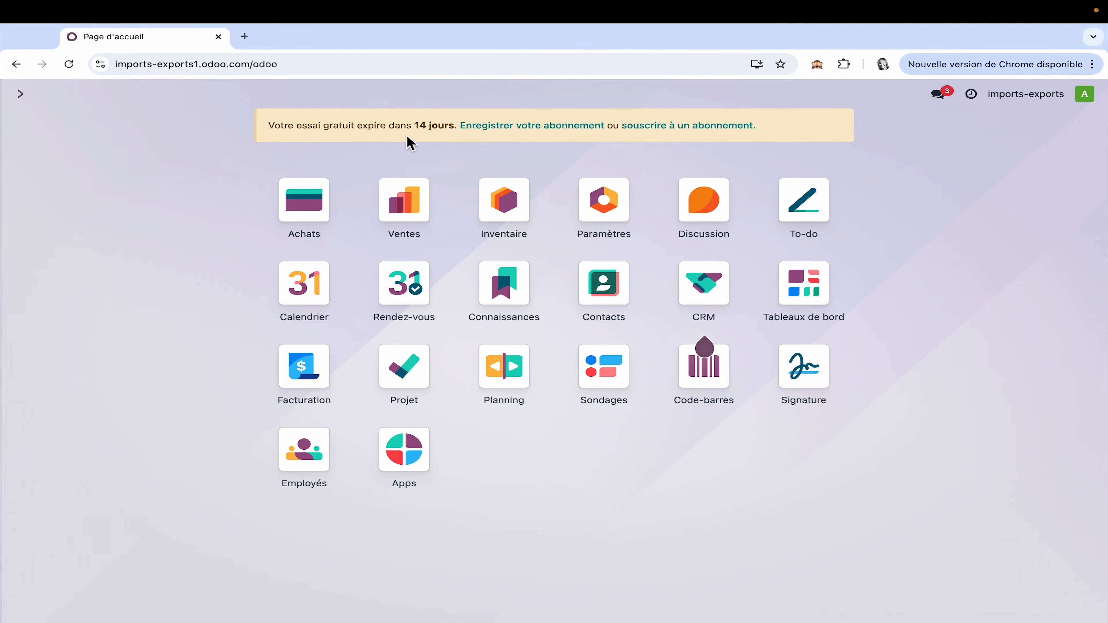
left_click(510, 207)
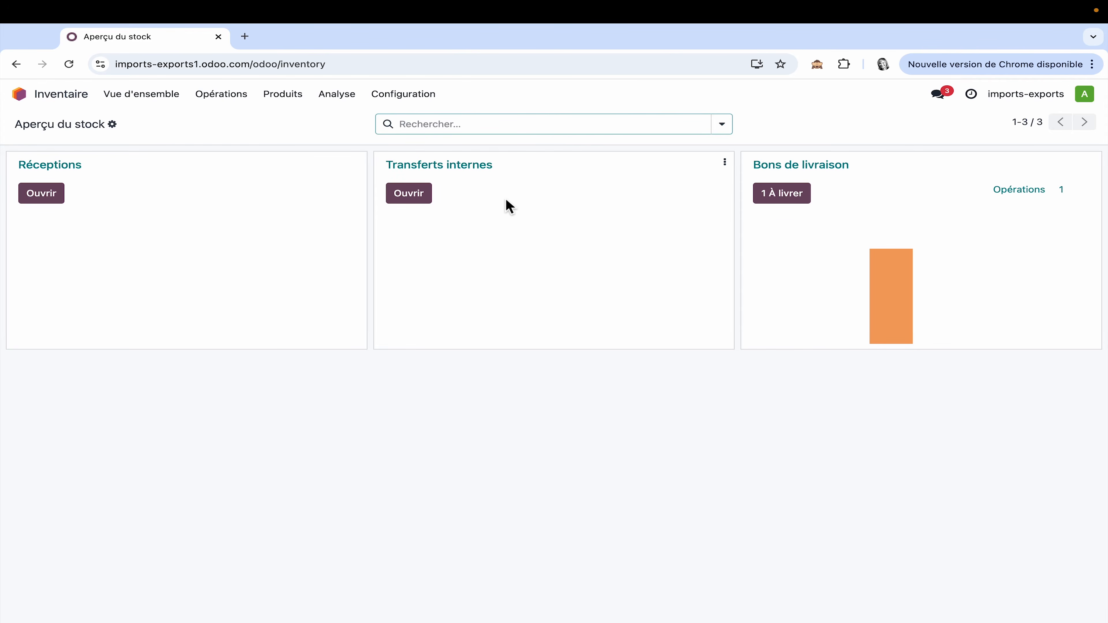
left_click(781, 193)
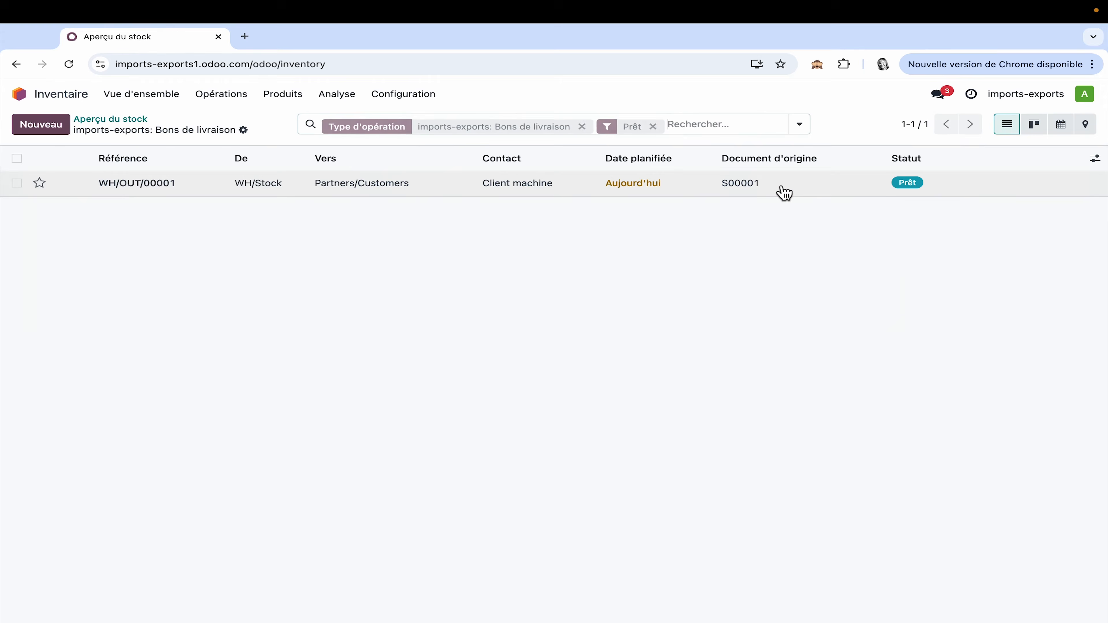
left_click(378, 185)
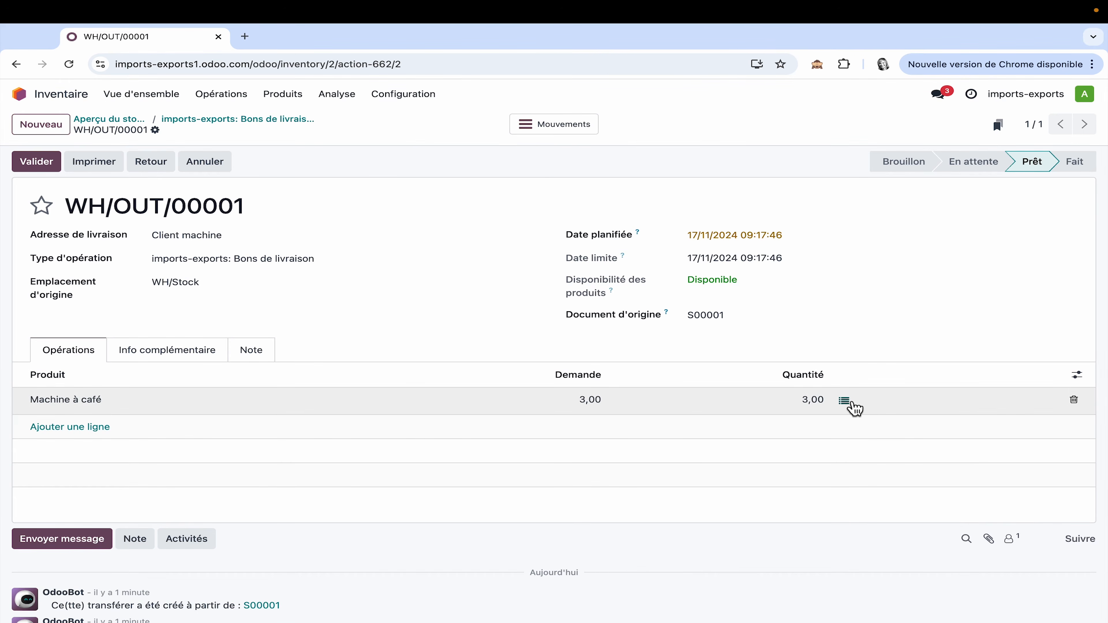
left_click(844, 400)
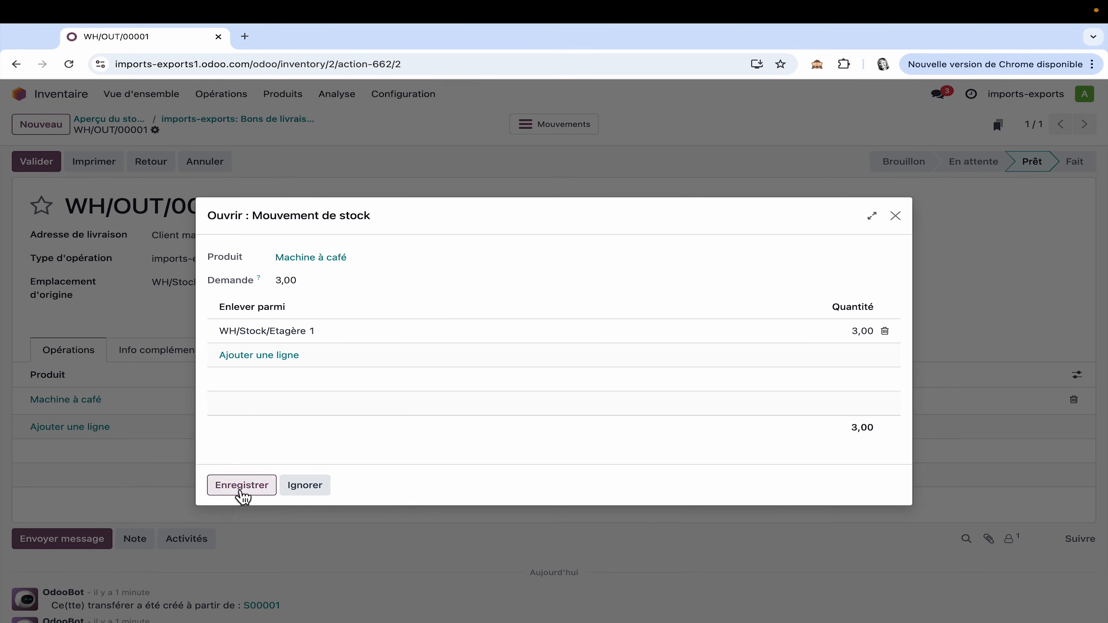
left_click(91, 510)
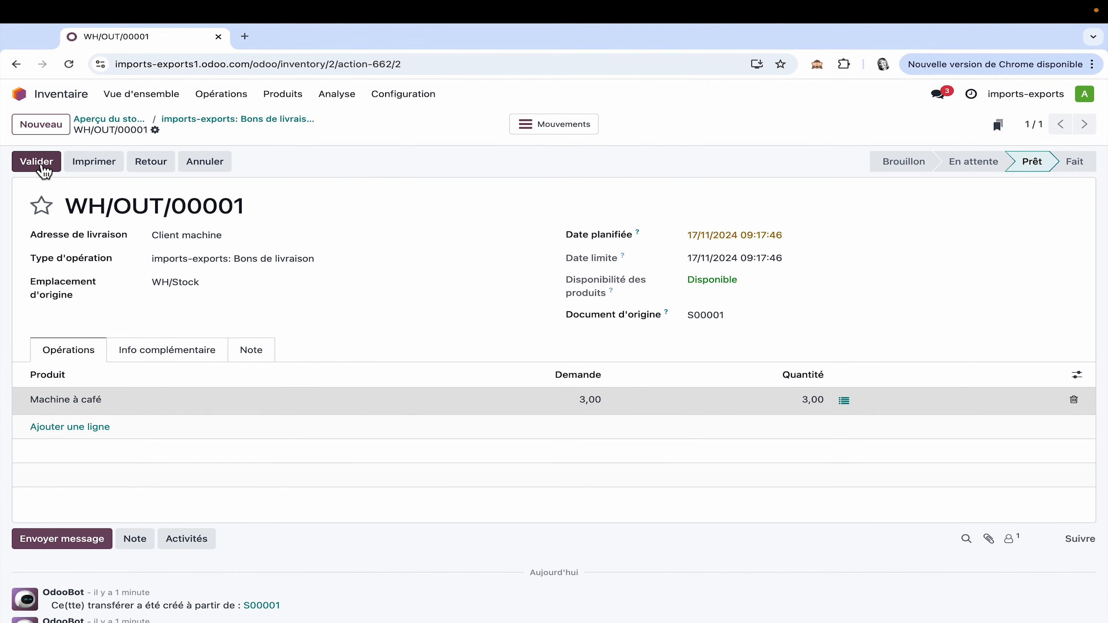
left_click(39, 162)
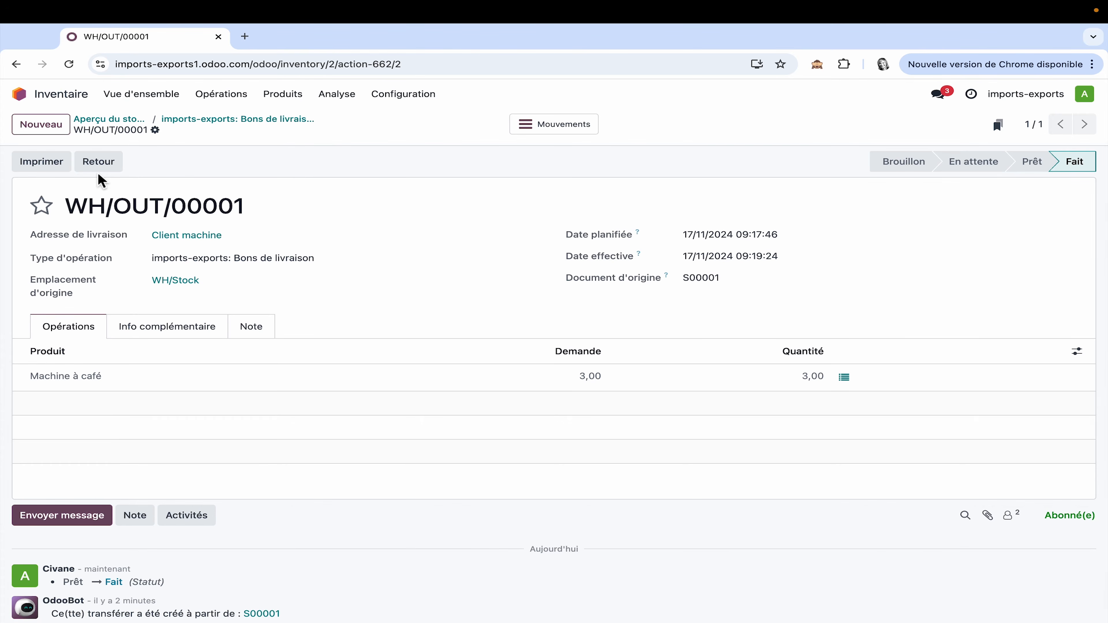
Step: Create a return for 1 unit of Machine à café from the completed delivery
left_click(105, 166)
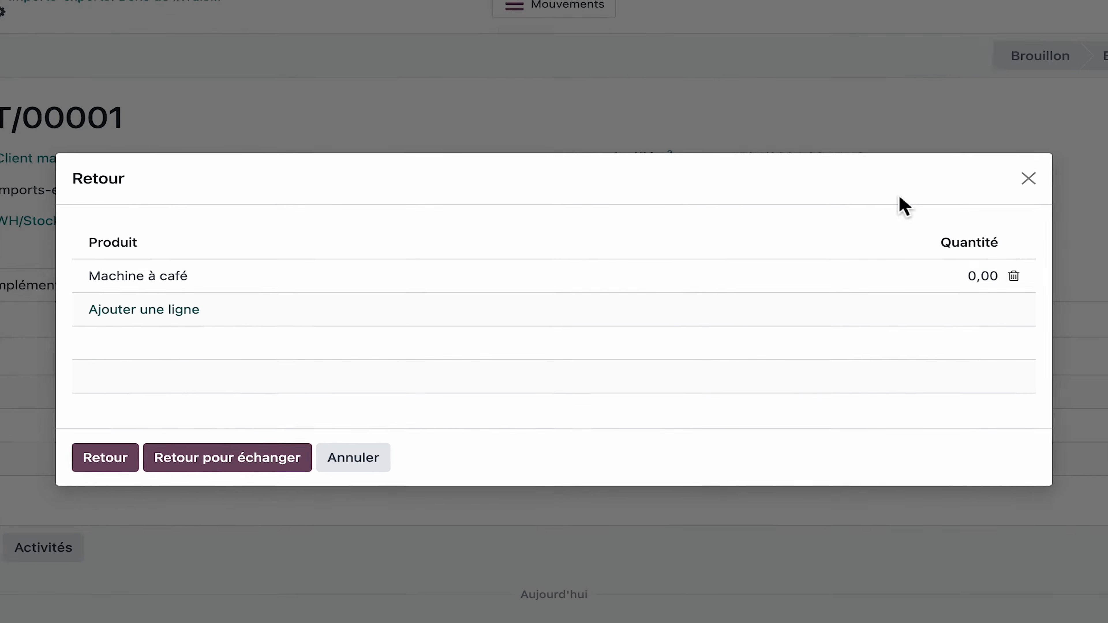
left_click(856, 319)
type("1")
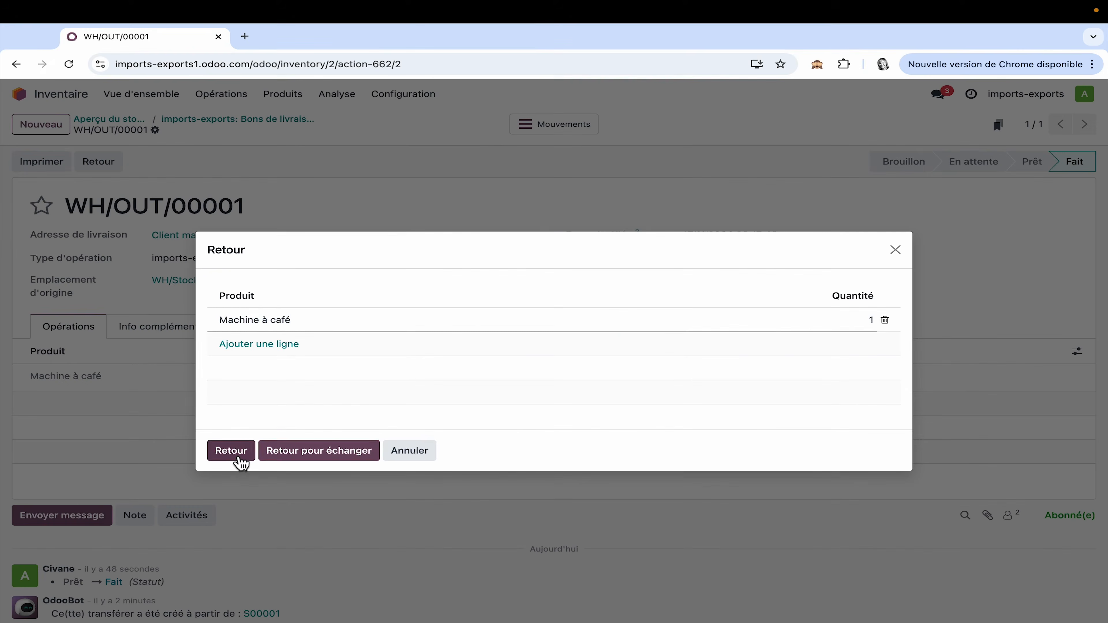
left_click(76, 459)
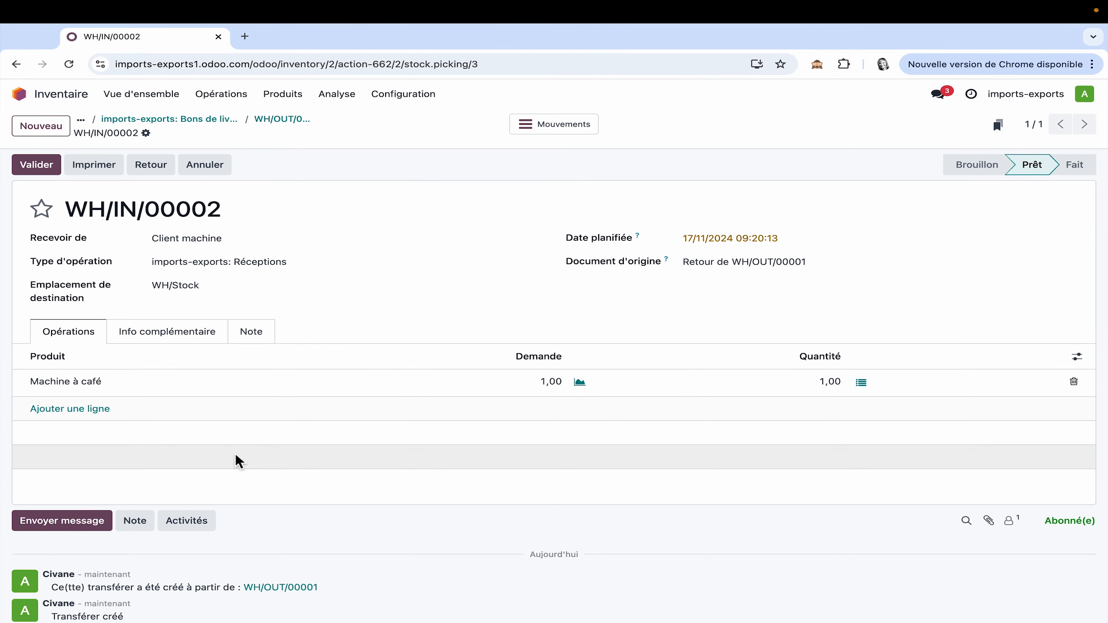
Step: Set the storage location of Machine à café on the pending return receipt to WH/Stock/Etagère retour and validate the receipt
left_click(159, 108)
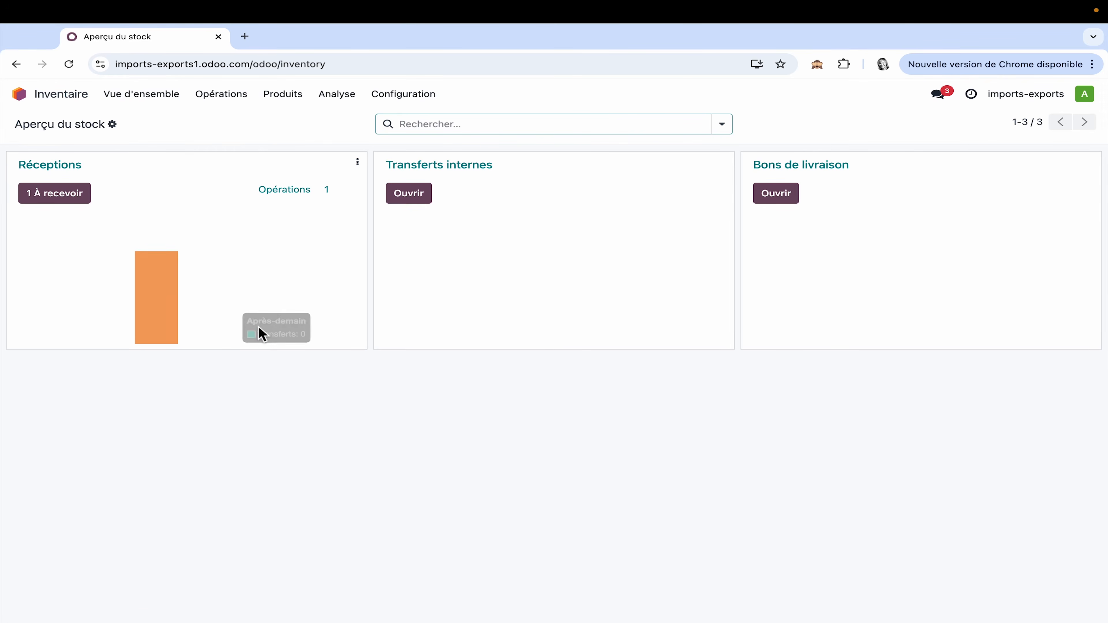
left_click(70, 202)
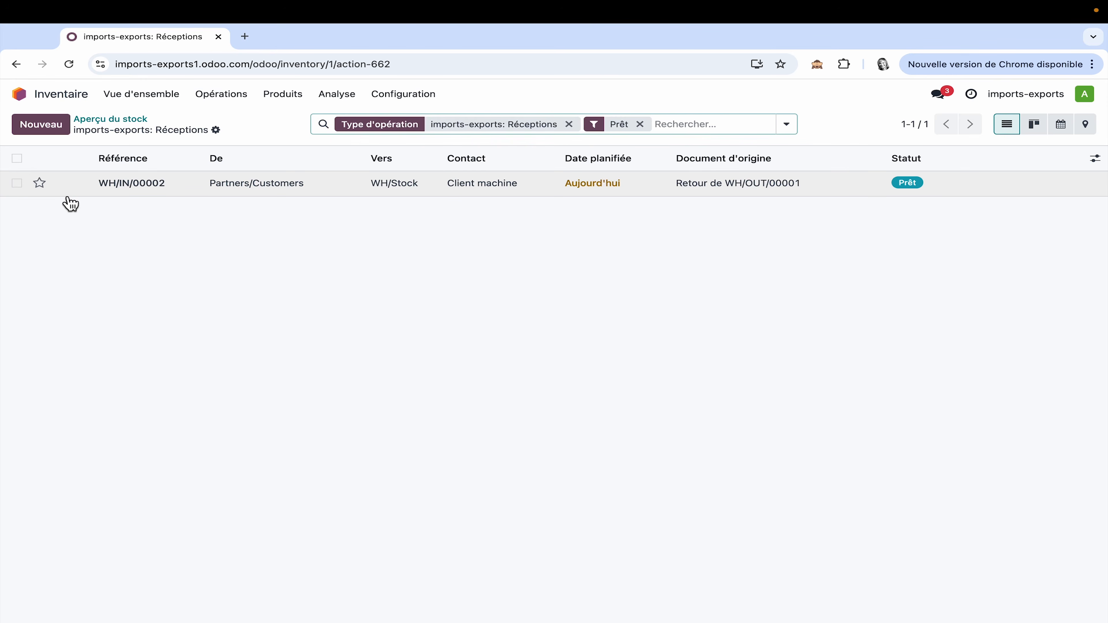
left_click(281, 187)
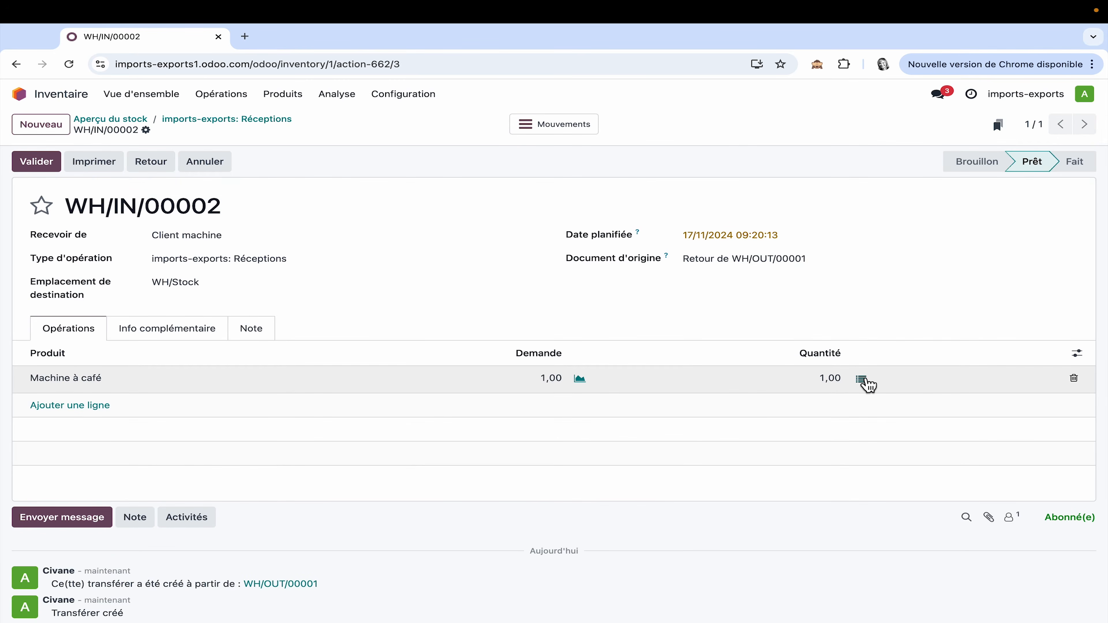
left_click(862, 379)
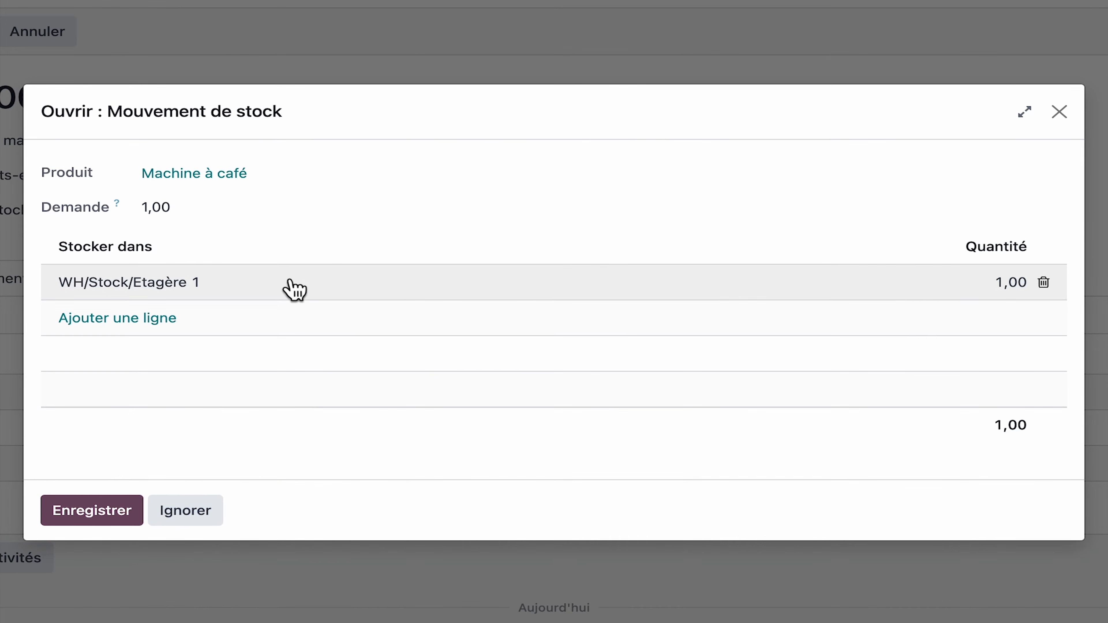
left_click(342, 309)
left_click(878, 283)
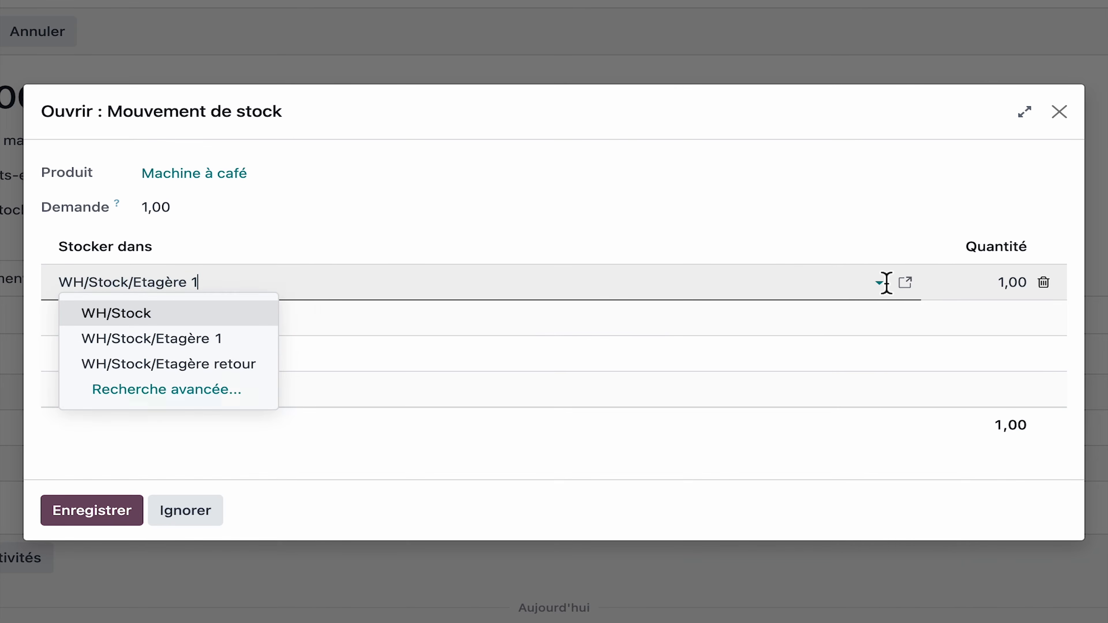
left_click(241, 370)
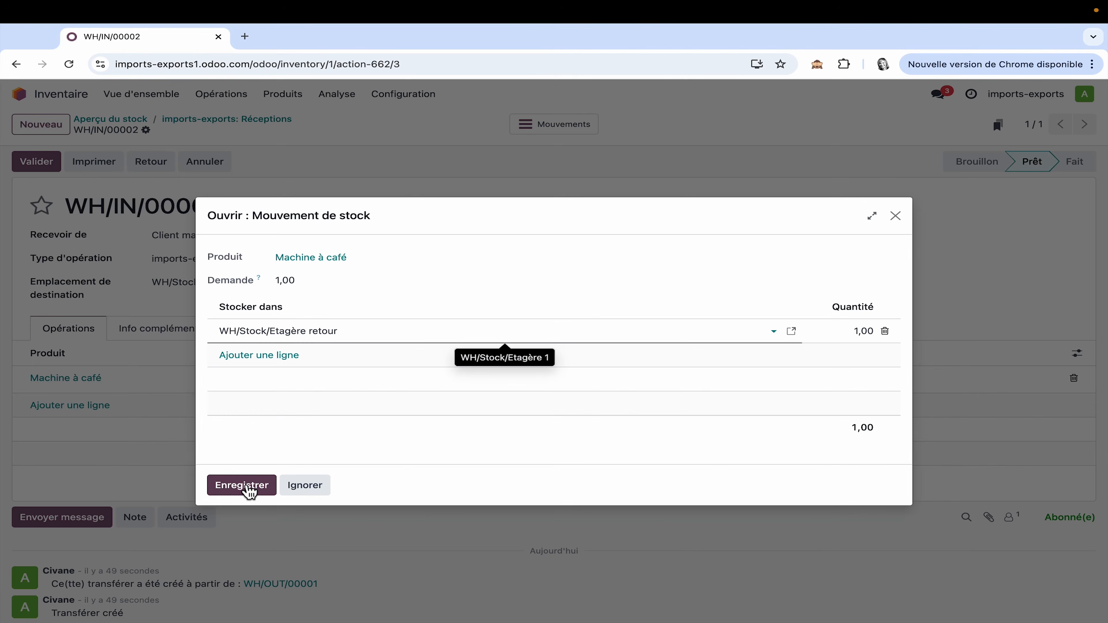
left_click(243, 485)
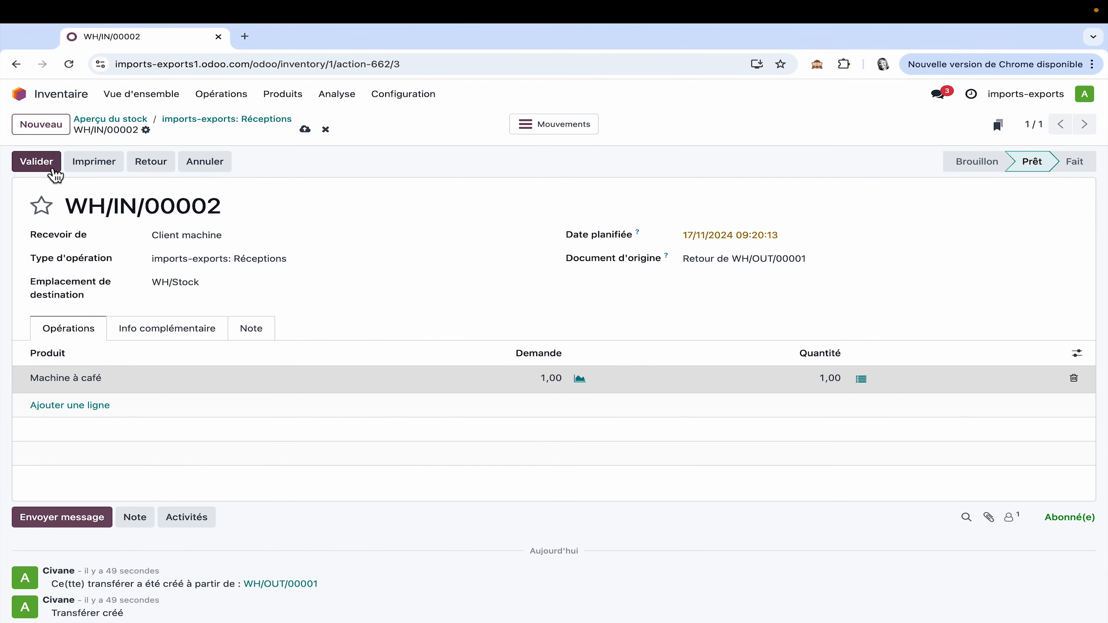
left_click(35, 163)
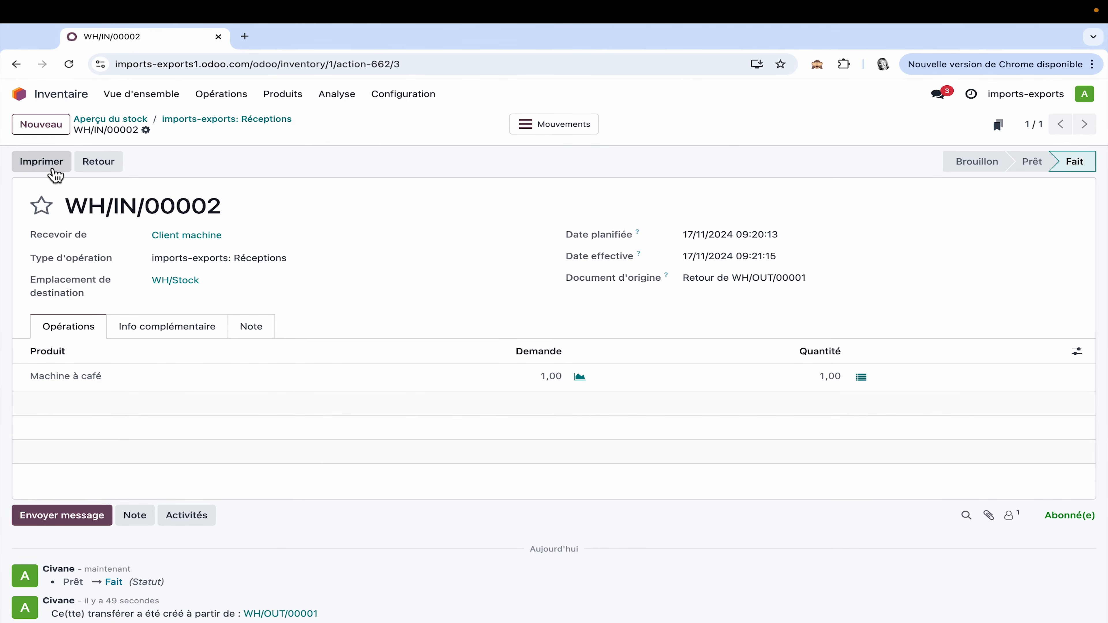
Step: Review the list of all receipts, including their origin documents and statuses
left_click(222, 95)
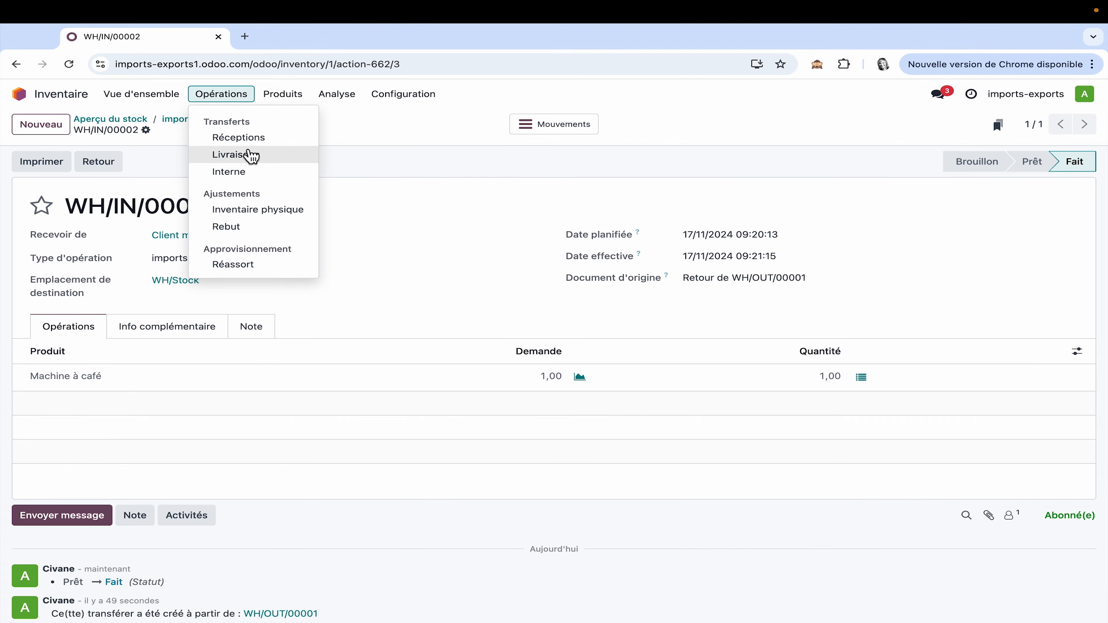
left_click(258, 139)
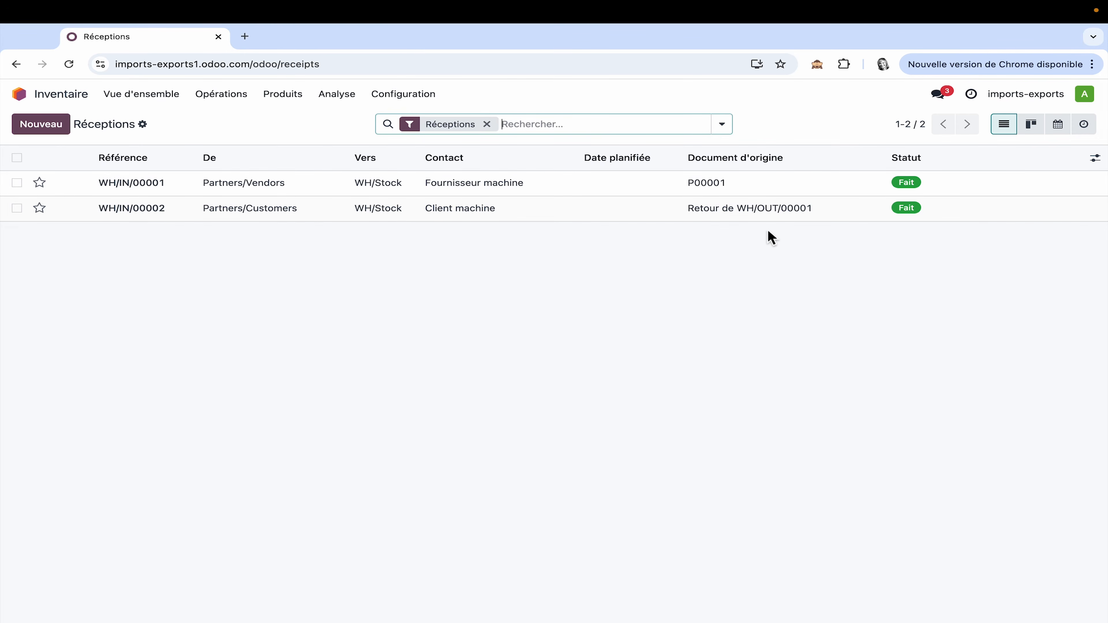
Step: Open the sales order for Client machine in Ventes and check the delivered quantity of Machine à café
left_click(51, 99)
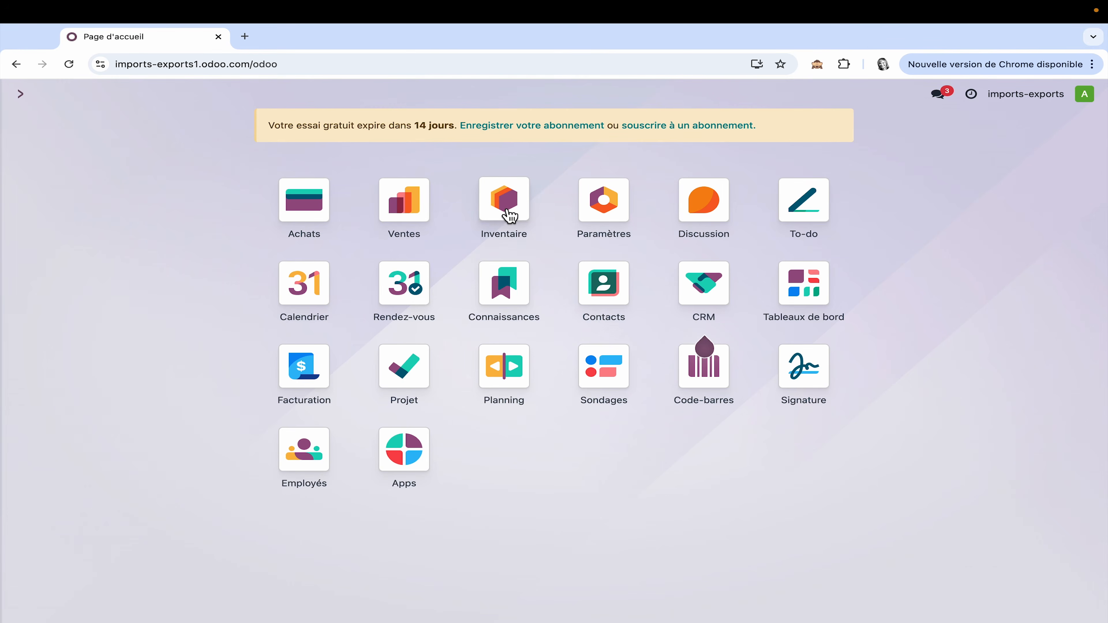
left_click(402, 203)
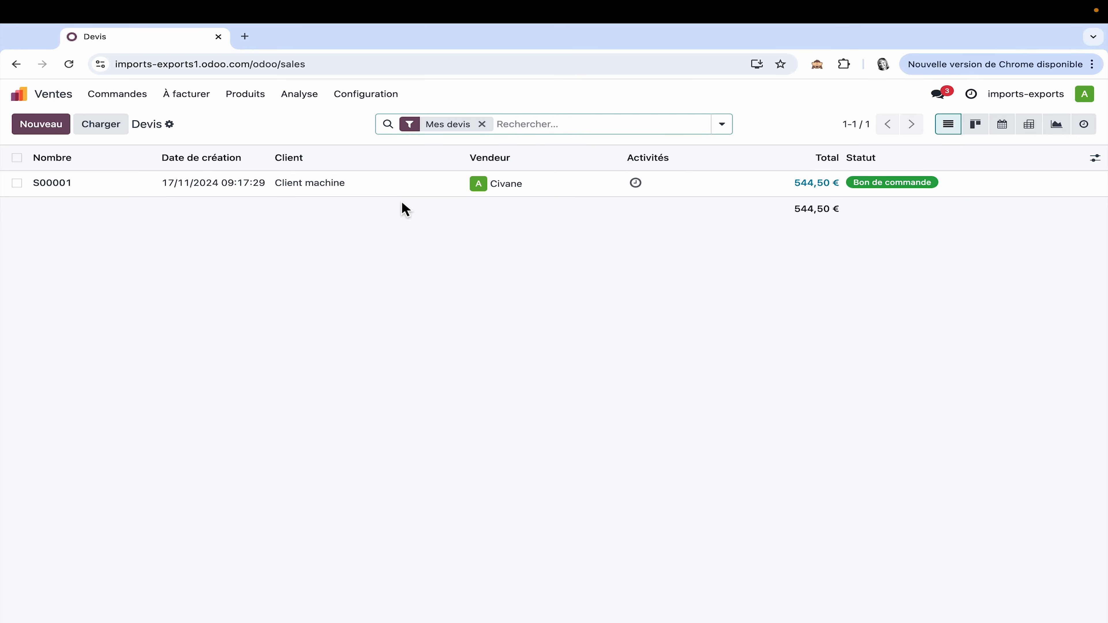
left_click(327, 185)
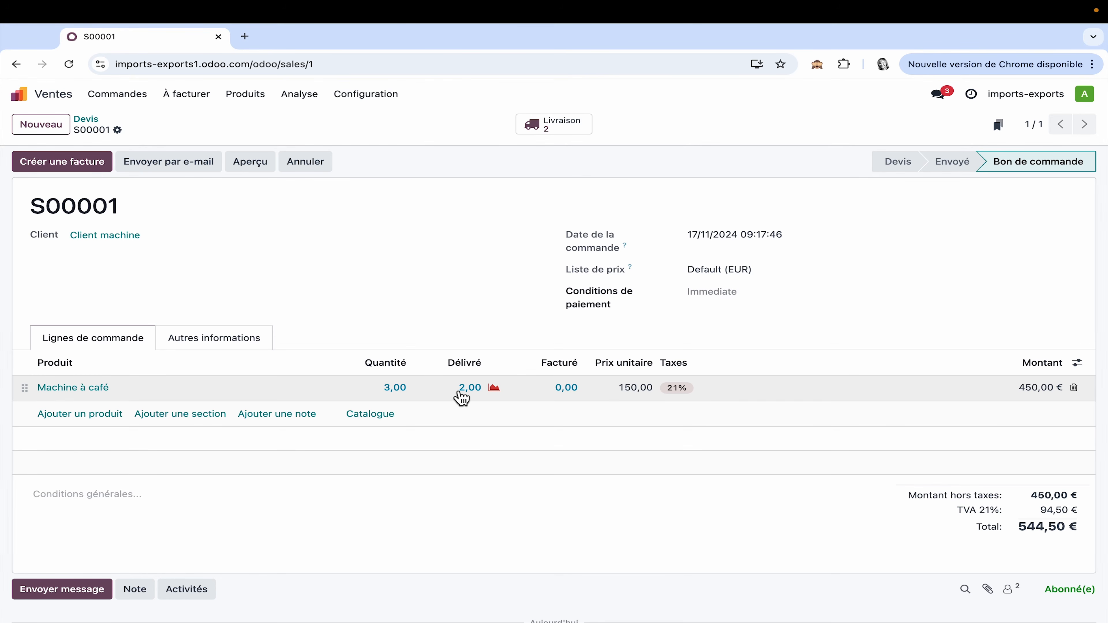
Step: Open the Ventes settings and examine the Politique de facturation options for ordered and delivered products
left_click(379, 95)
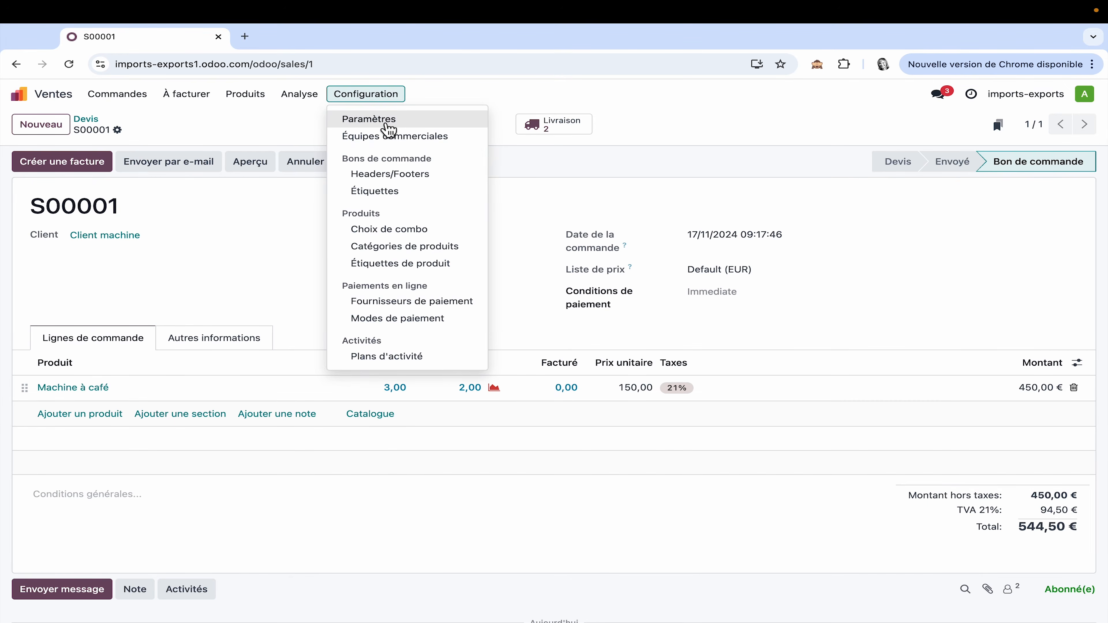
left_click(388, 130)
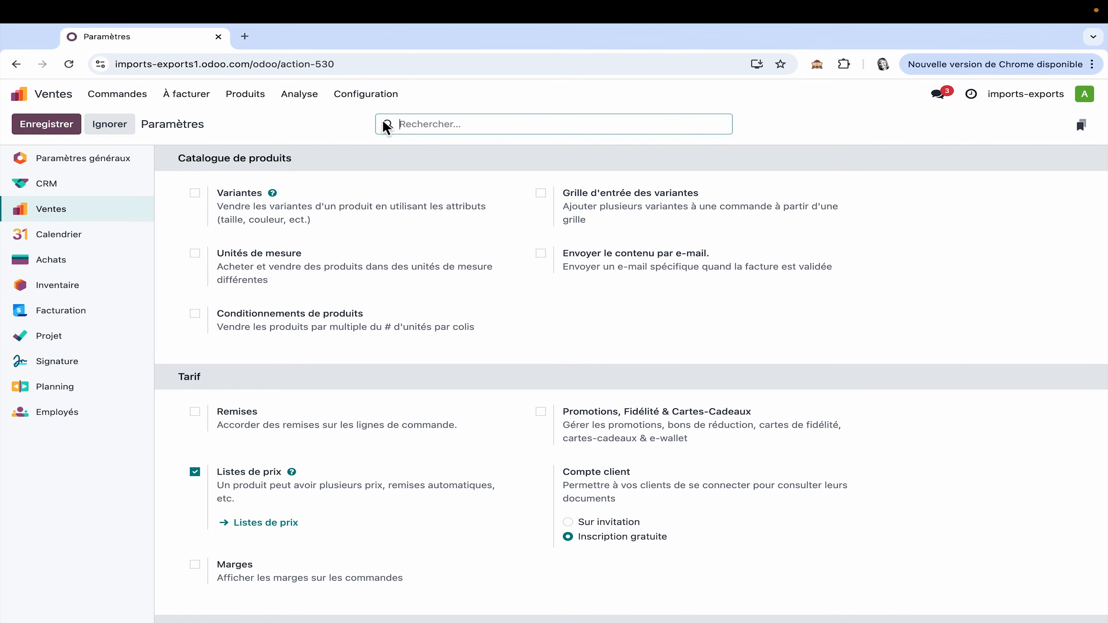
scroll(430, 316, "down", 15)
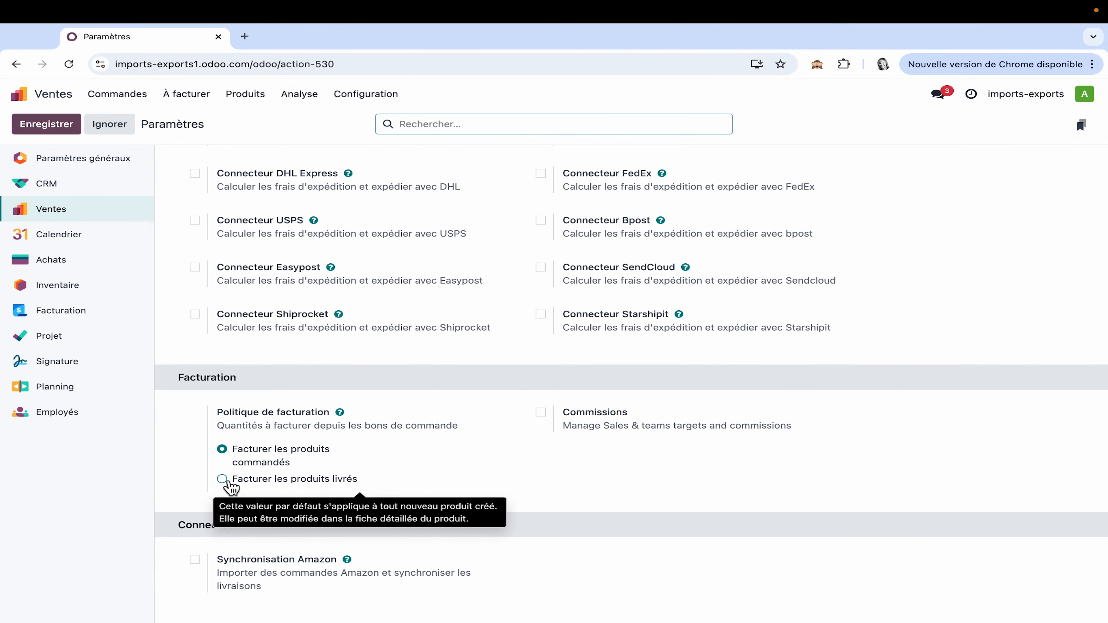
Step: Open the completed delivery to Client machine in Inventaire and view its linked return receipt
left_click(58, 97)
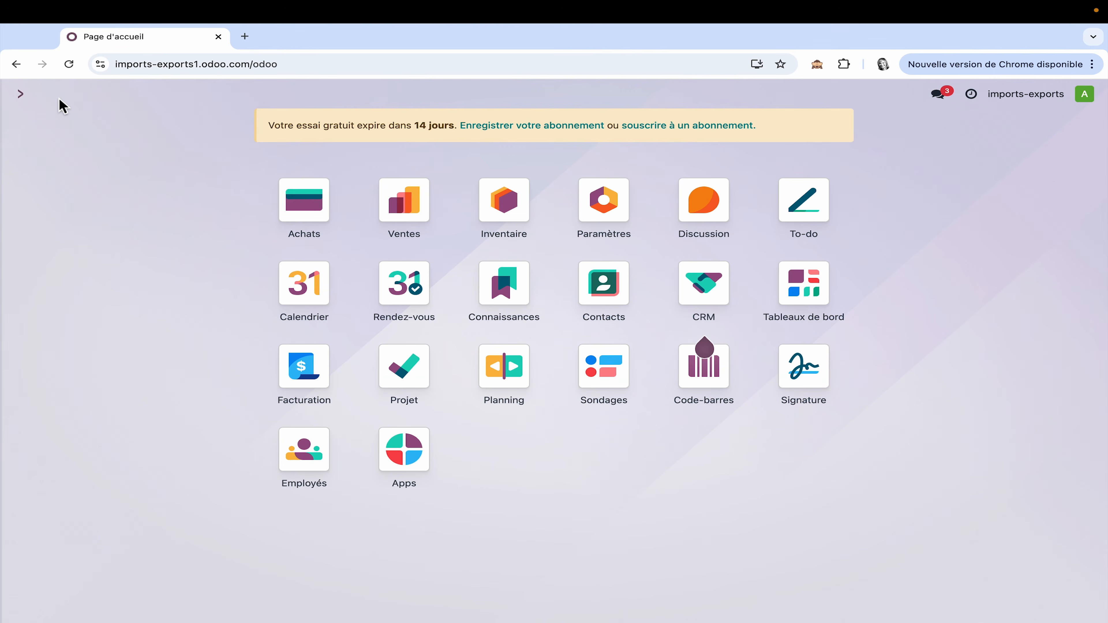
left_click(498, 198)
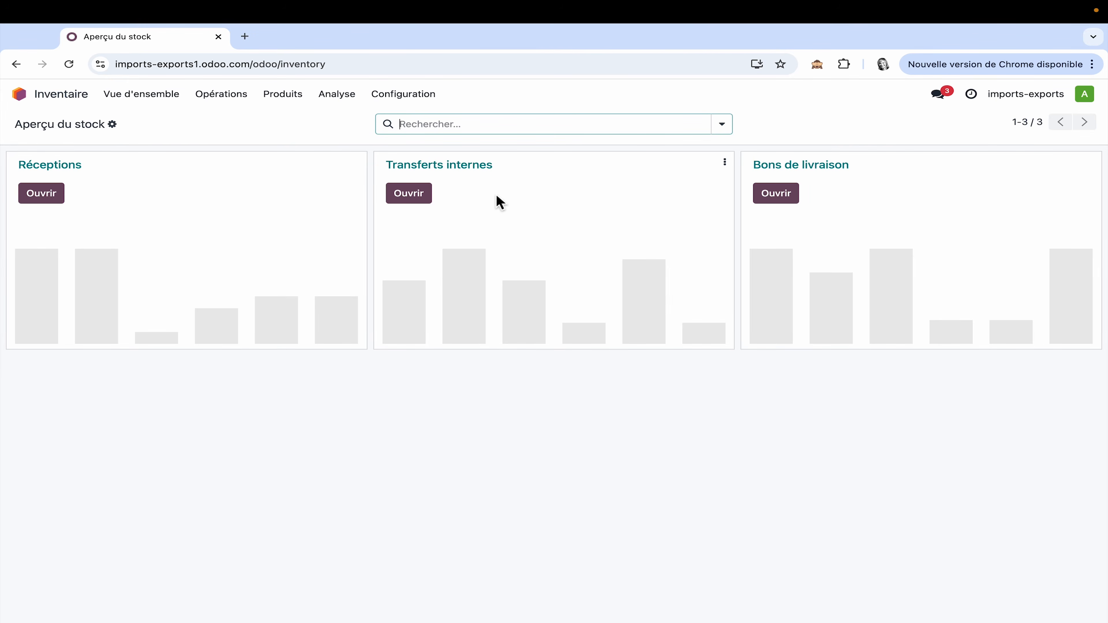
left_click(222, 98)
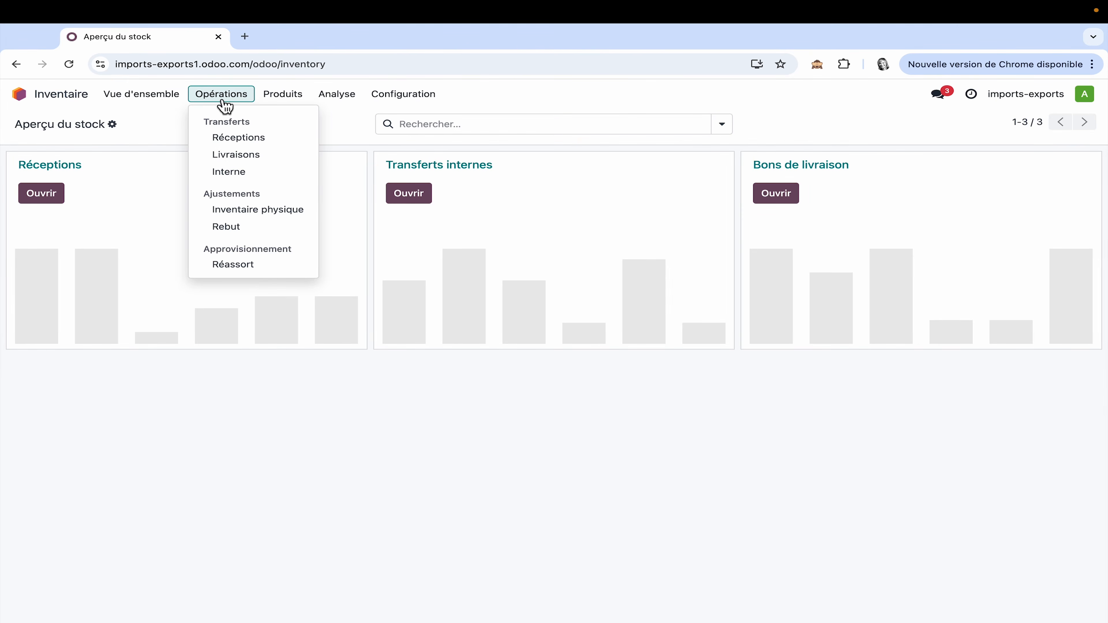
left_click(255, 162)
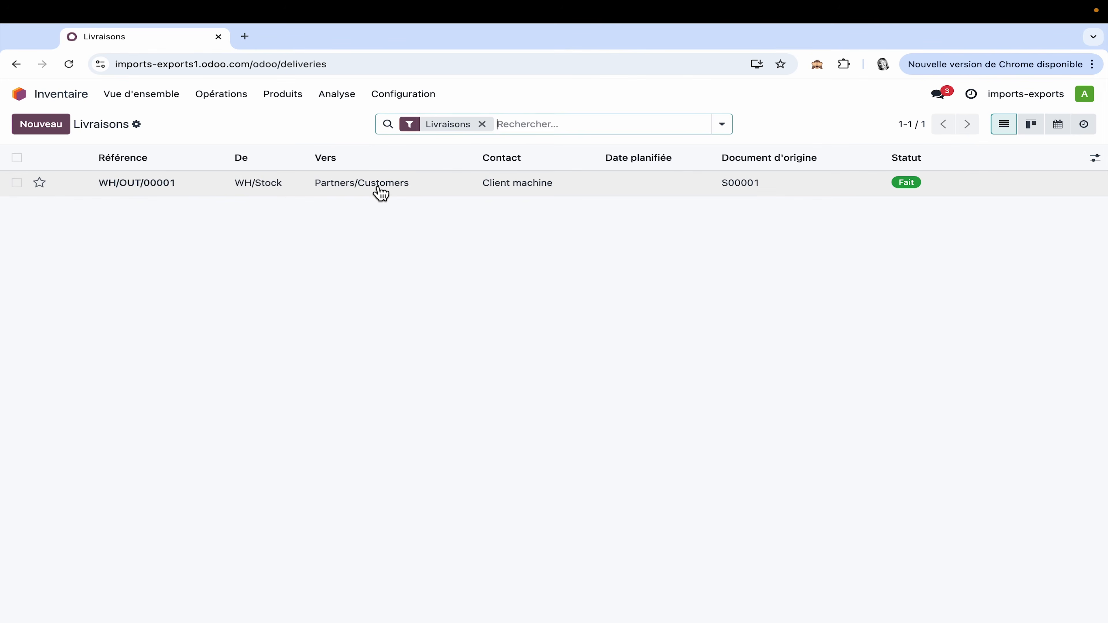
left_click(380, 192)
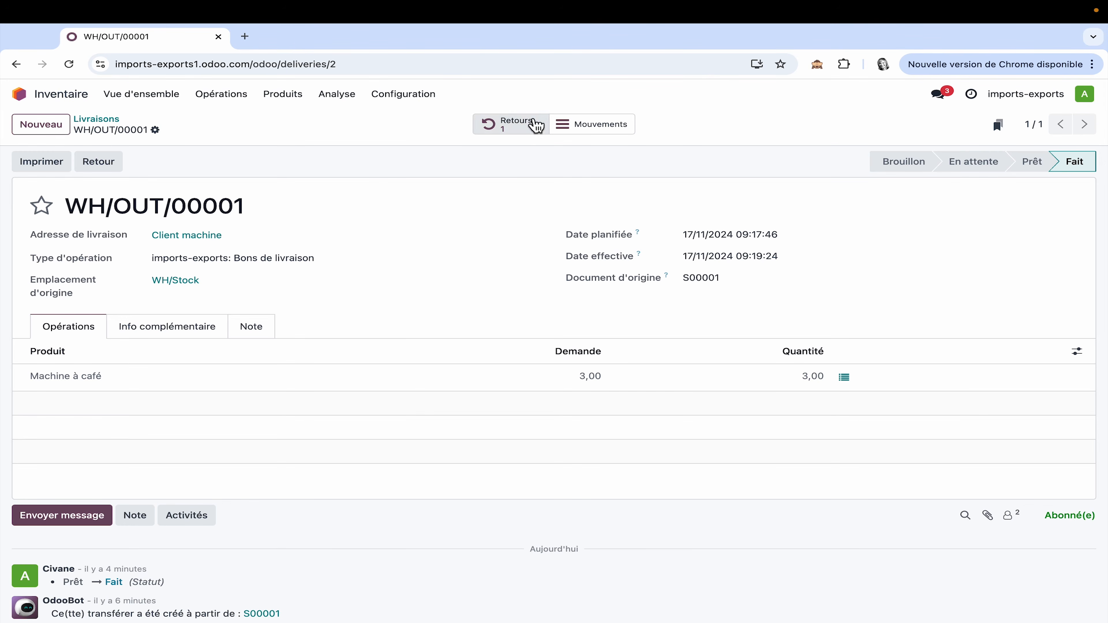
left_click(516, 130)
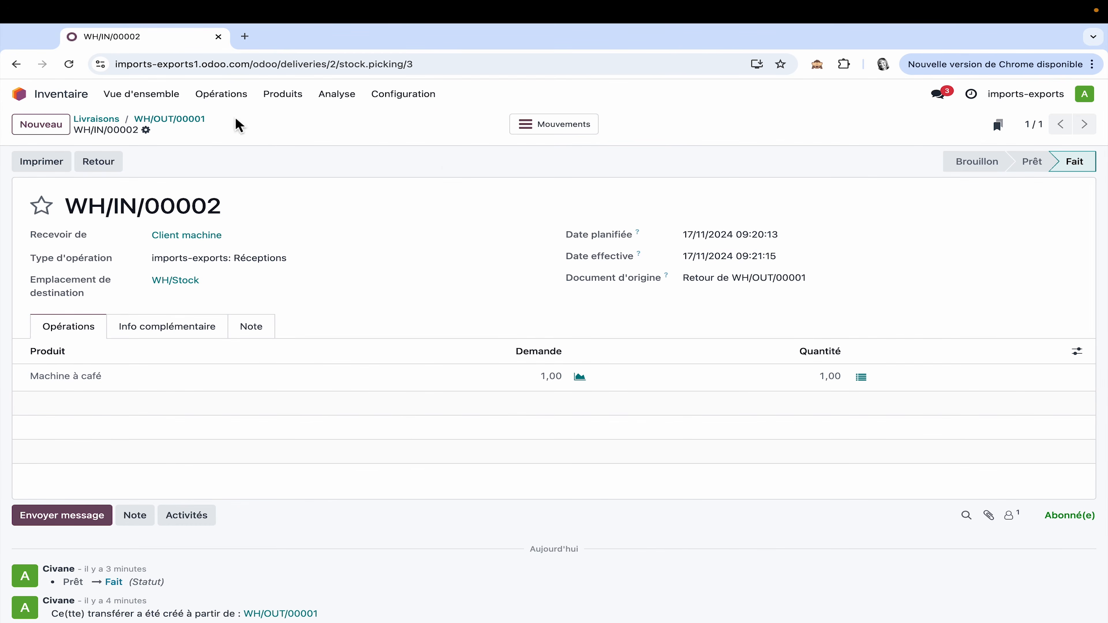
Step: Create a return for exchange of 1 unit of Machine à café from the original delivery
left_click(188, 120)
left_click(116, 163)
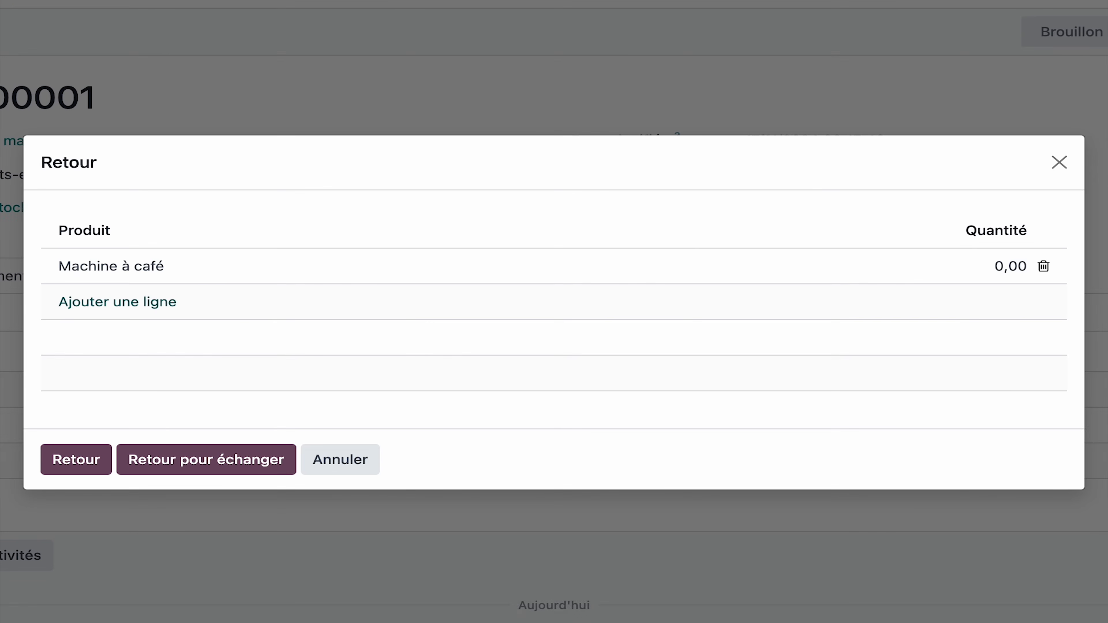
left_click(1008, 265)
type("1")
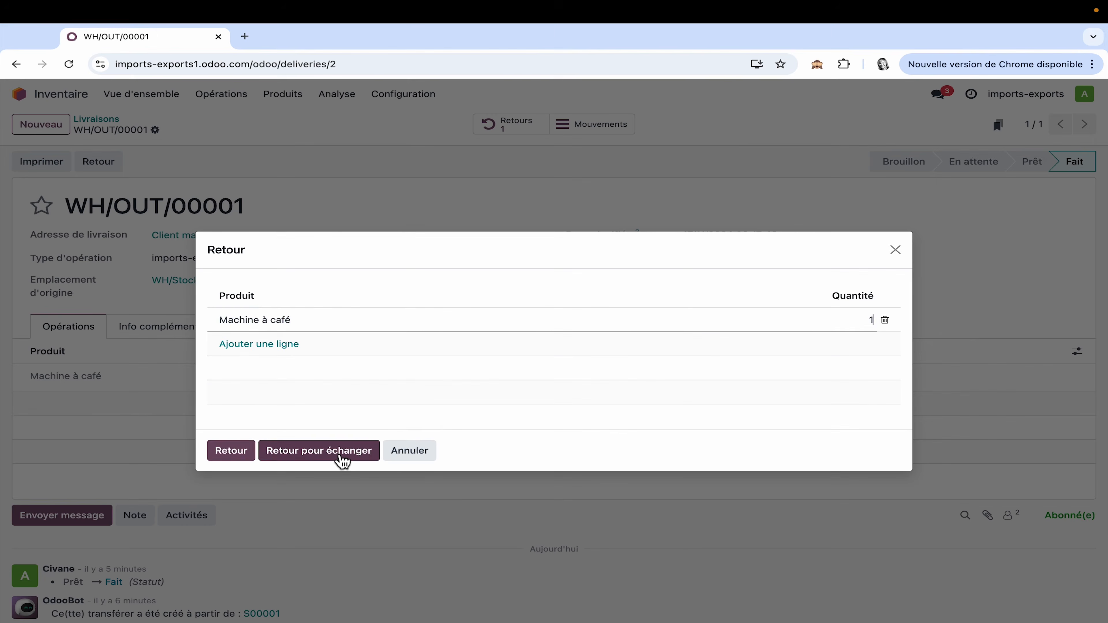
left_click(238, 468)
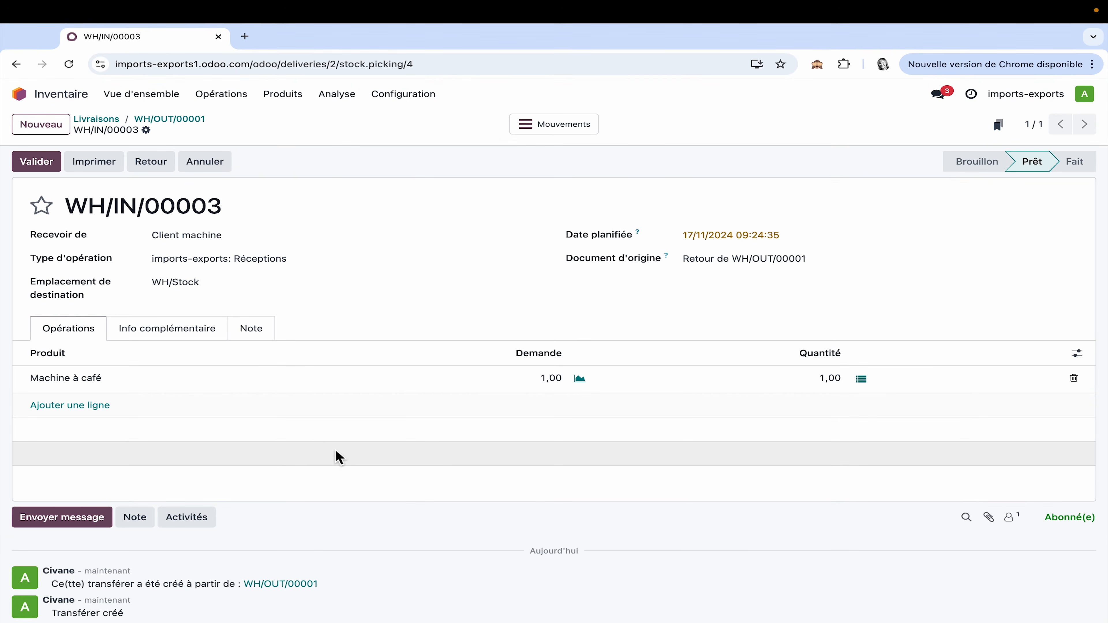
Step: Check the pending operations in the inventory overview and the stock of Machine à café by internal location
left_click(152, 96)
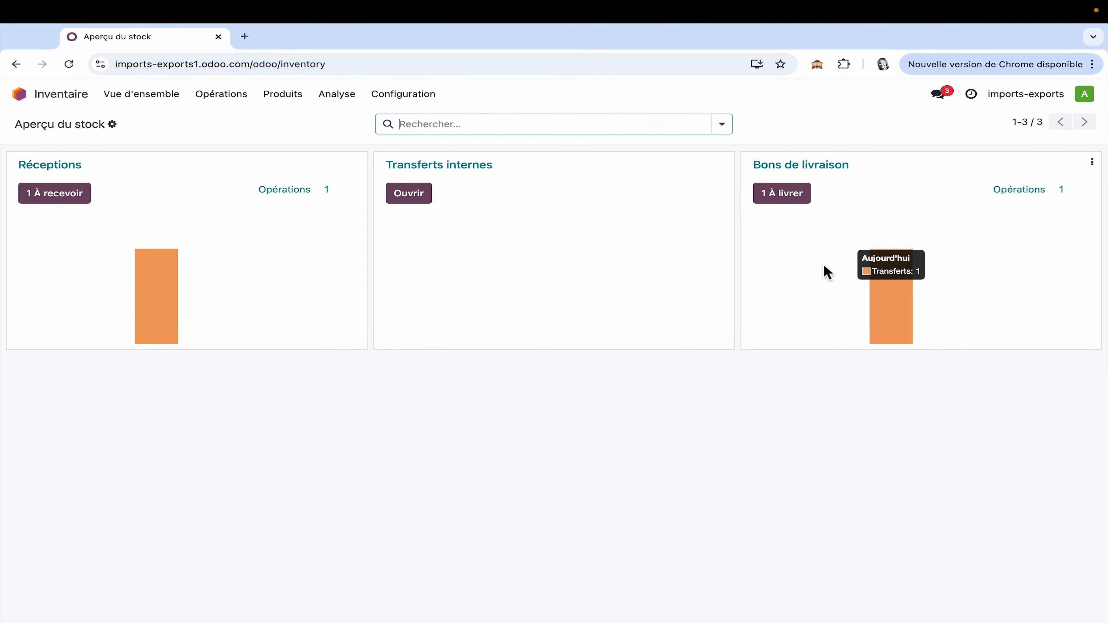
left_click(345, 97)
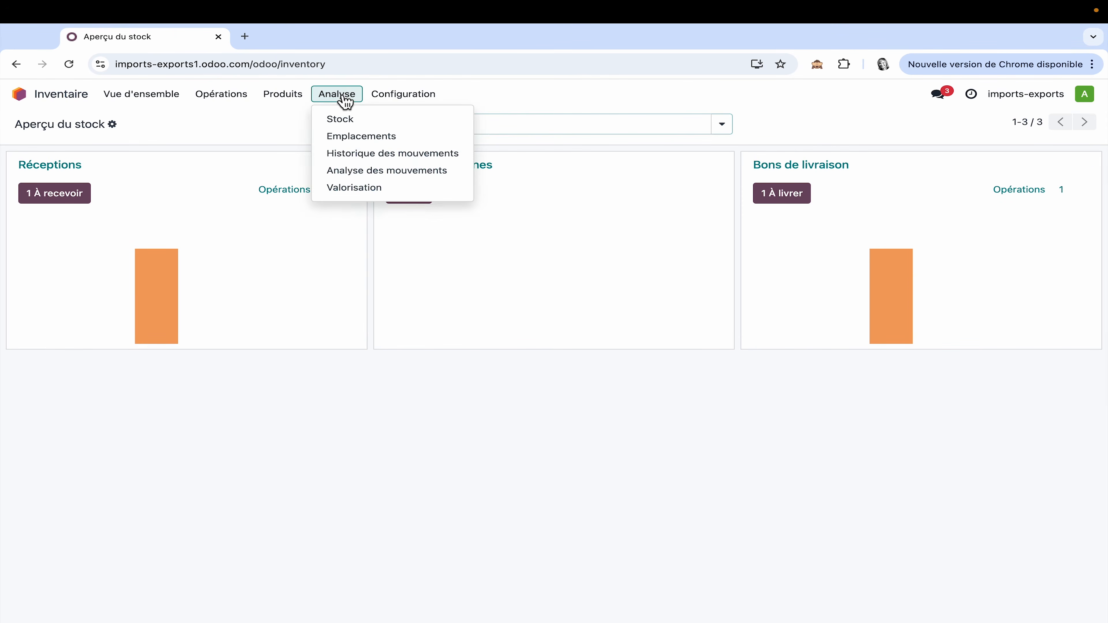
left_click(367, 137)
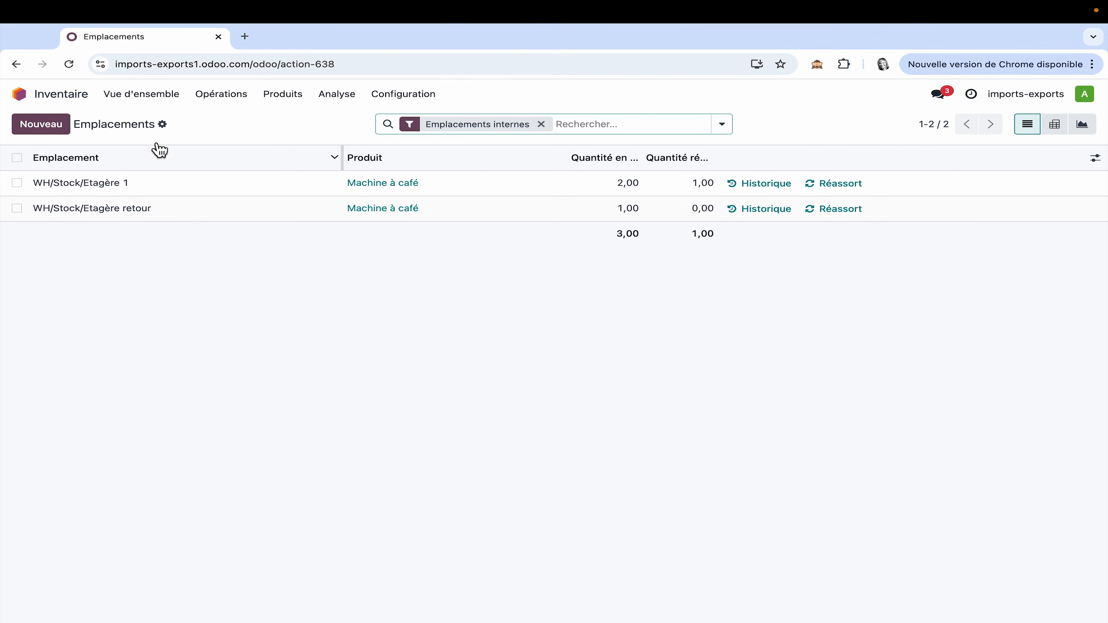
Step: On the exchange's pending receipt, store the Machine à café in WH/Stock/Etagère retour and validate the receipt
left_click(162, 99)
left_click(62, 190)
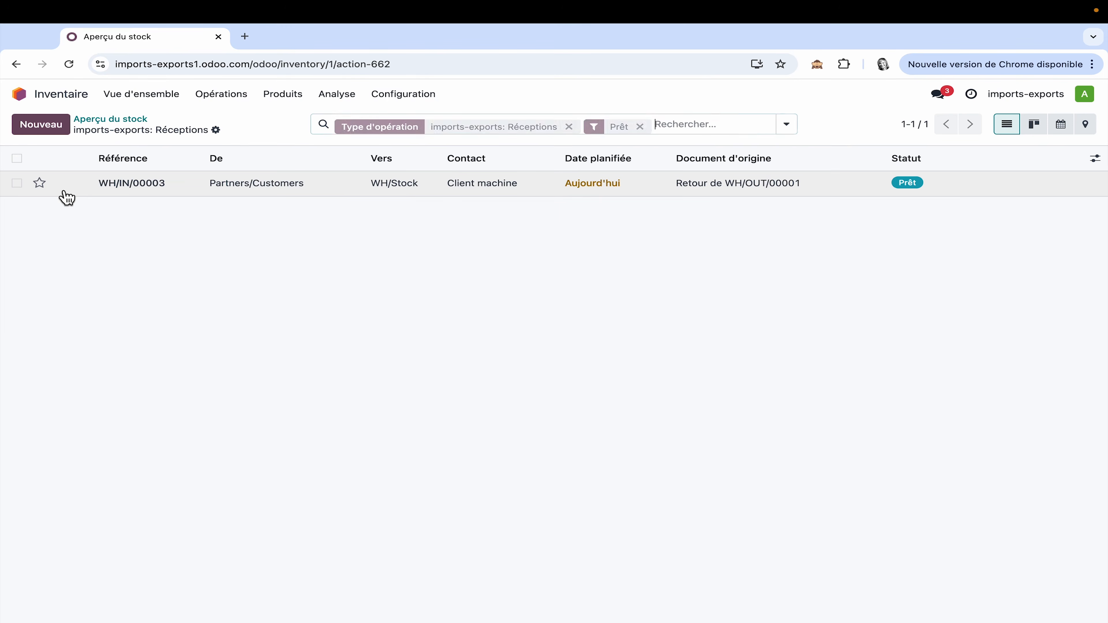
left_click(273, 188)
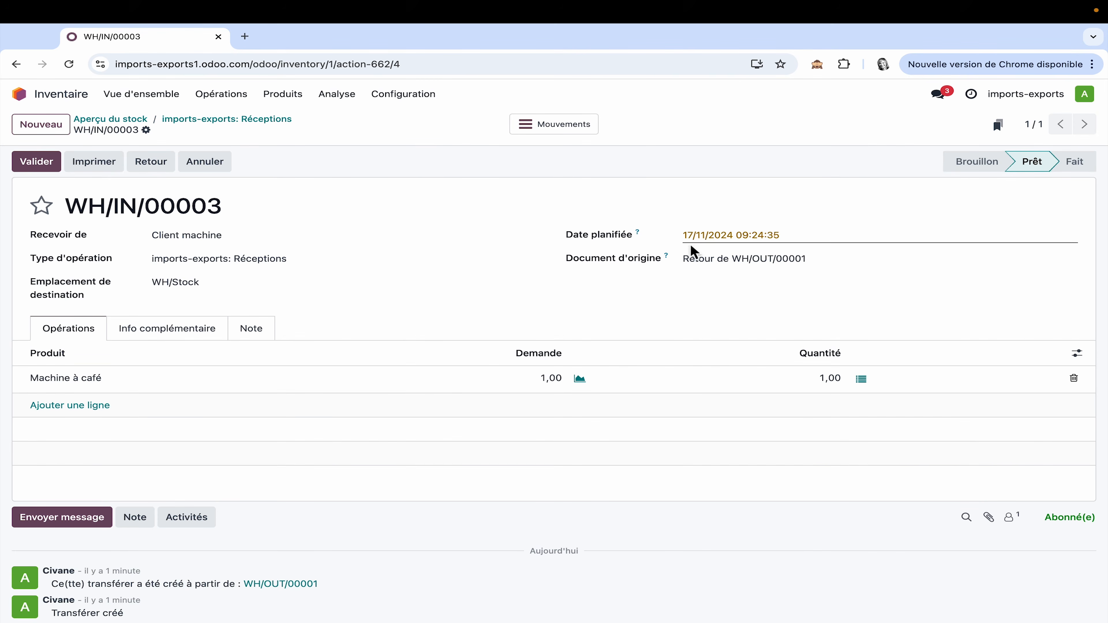
left_click(861, 379)
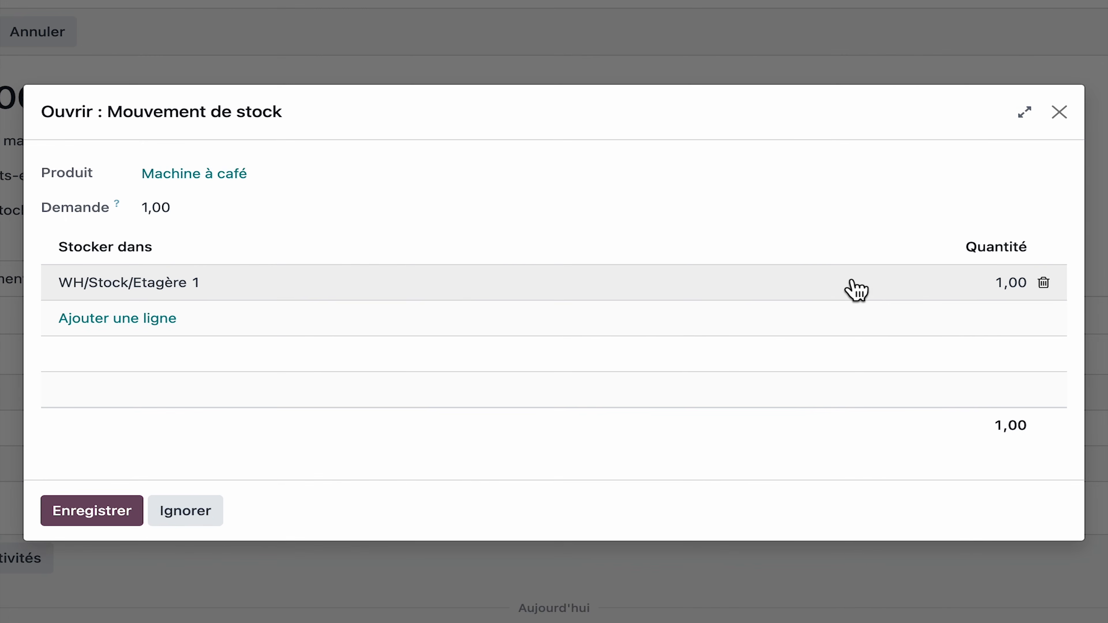
left_click(228, 292)
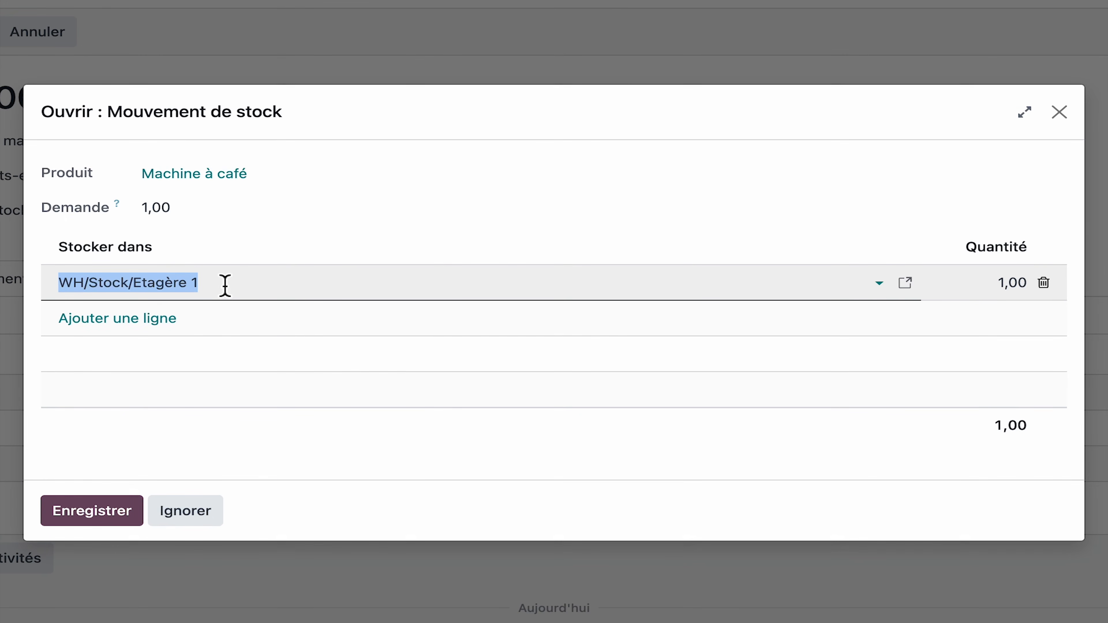
left_click(879, 284)
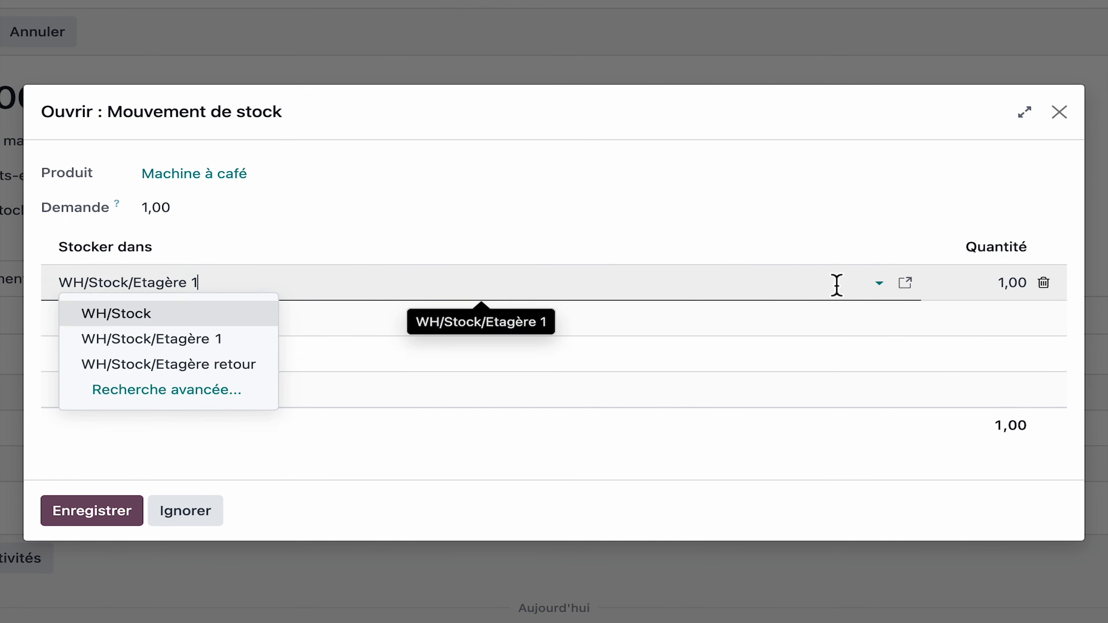
left_click(246, 377)
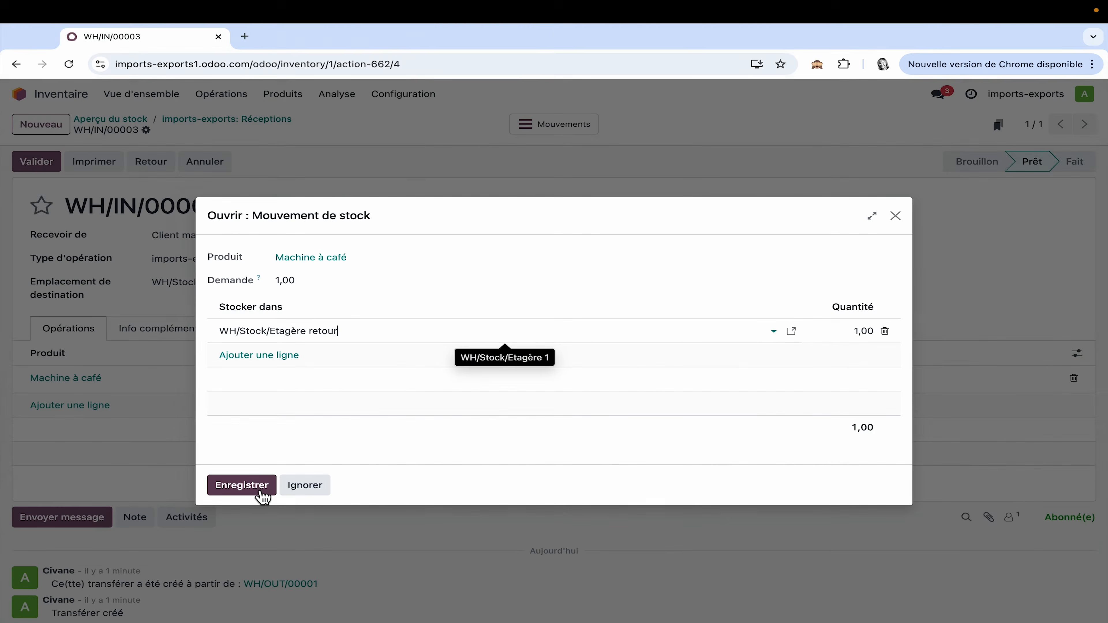
left_click(126, 512)
left_click(36, 166)
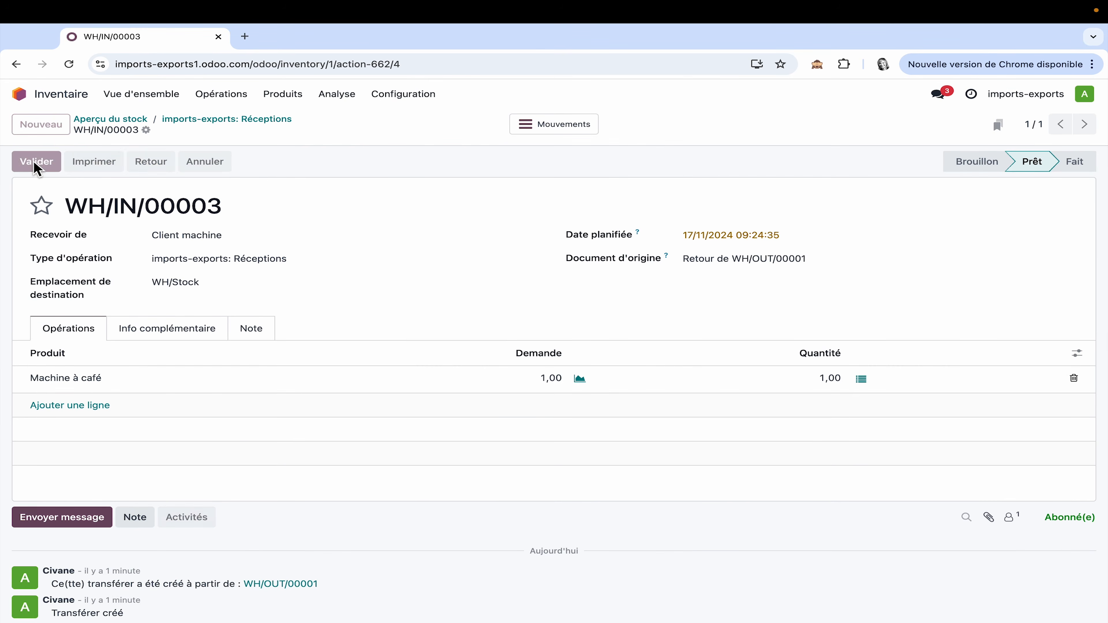
Step: Open the pending replacement delivery, check the Machine à café pick location in its stock move, and validate the delivery
left_click(144, 124)
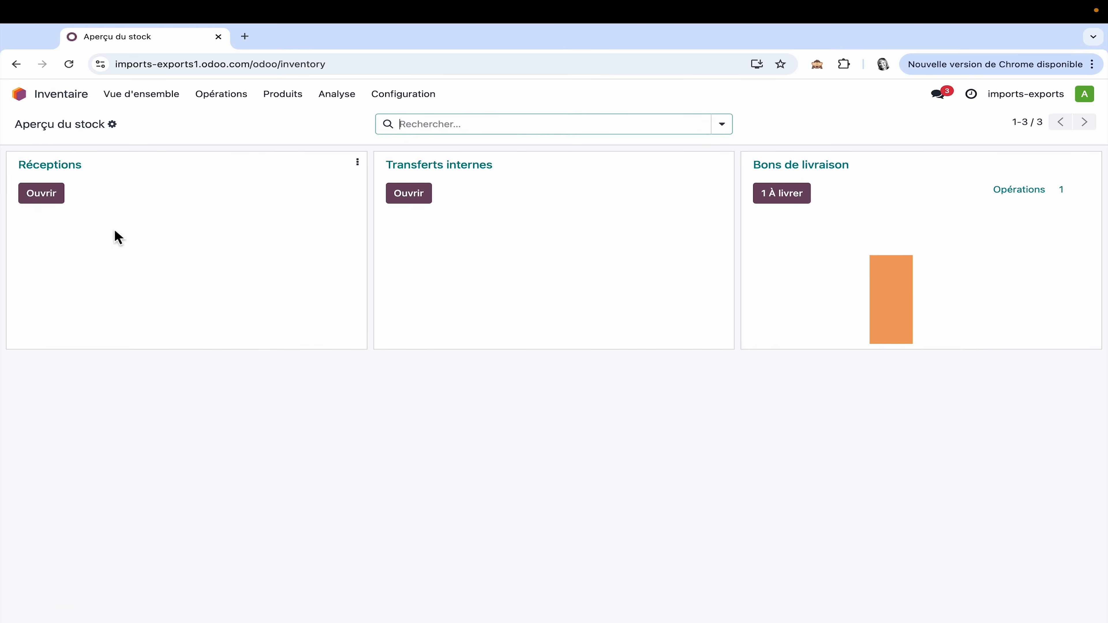
left_click(802, 200)
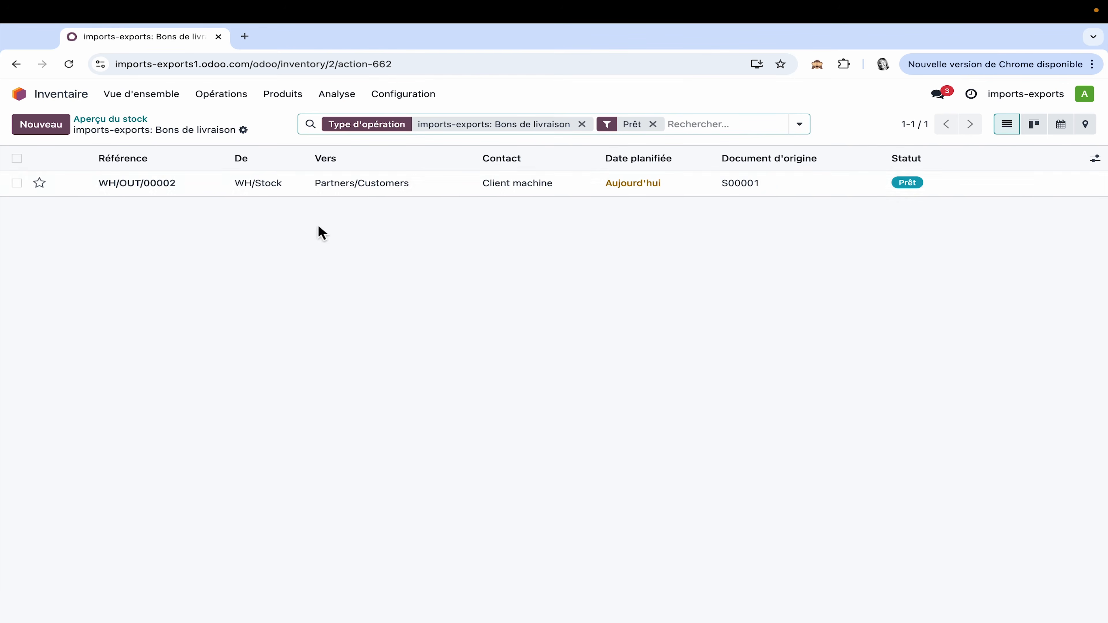
left_click(366, 188)
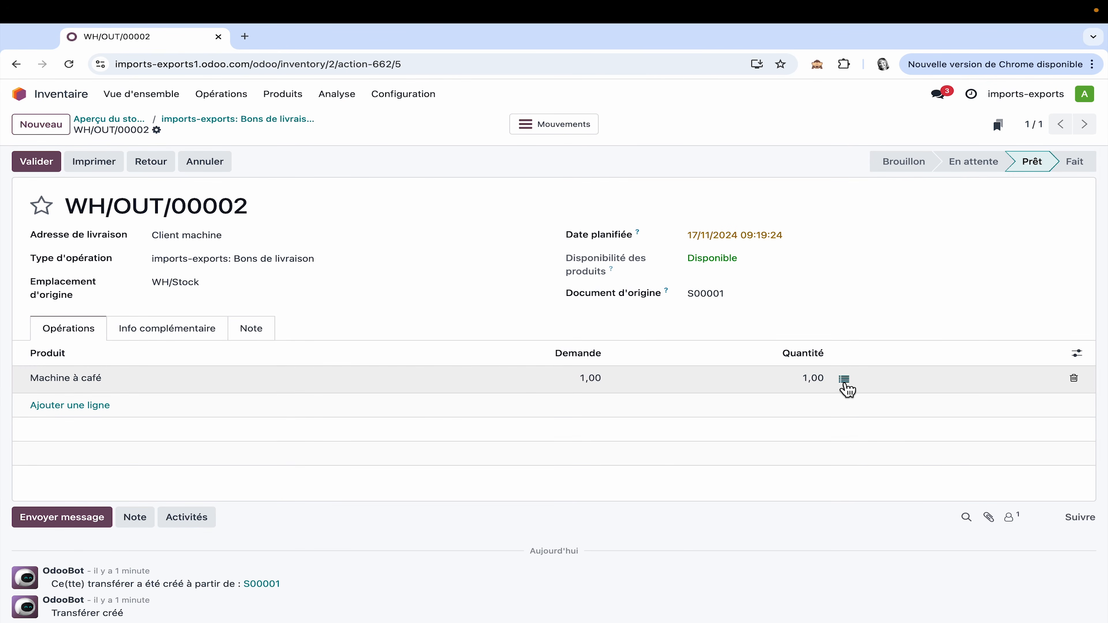
left_click(845, 379)
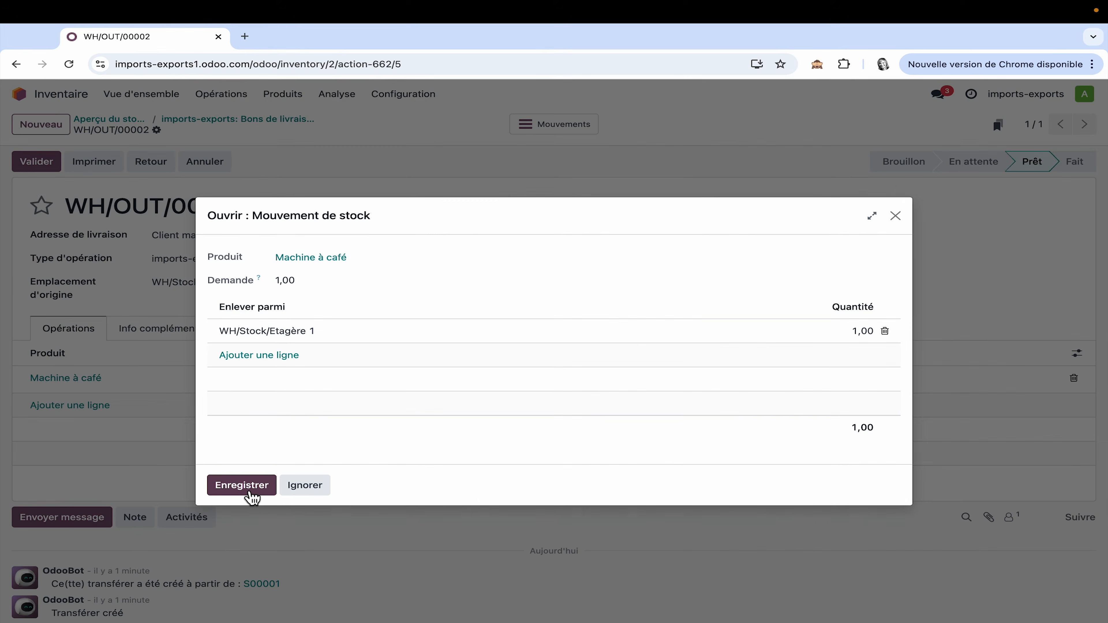
left_click(99, 513)
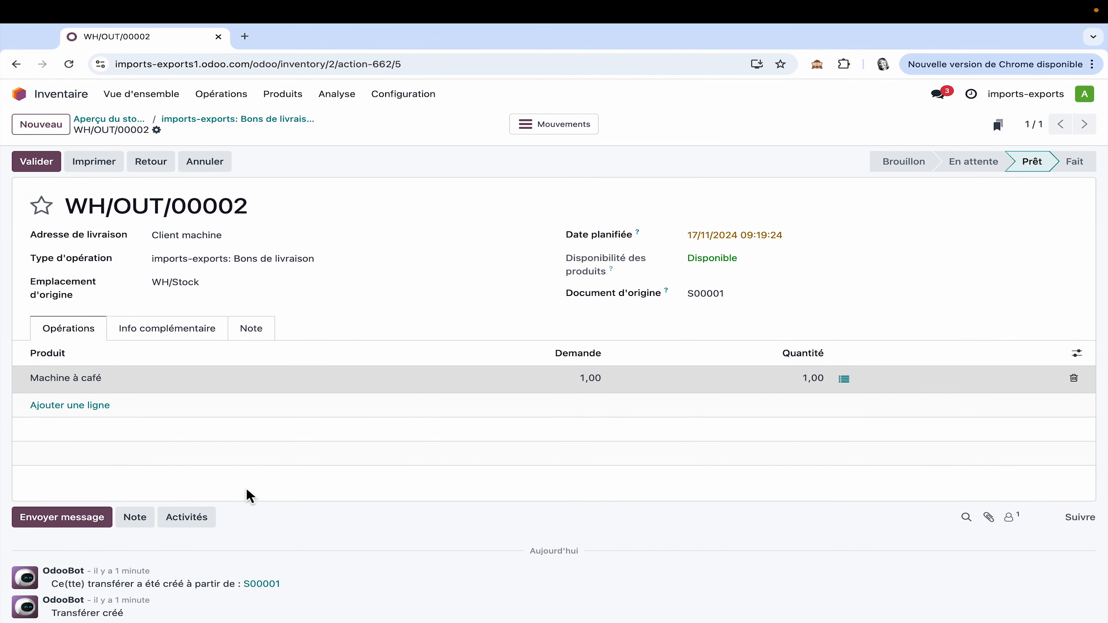
left_click(38, 168)
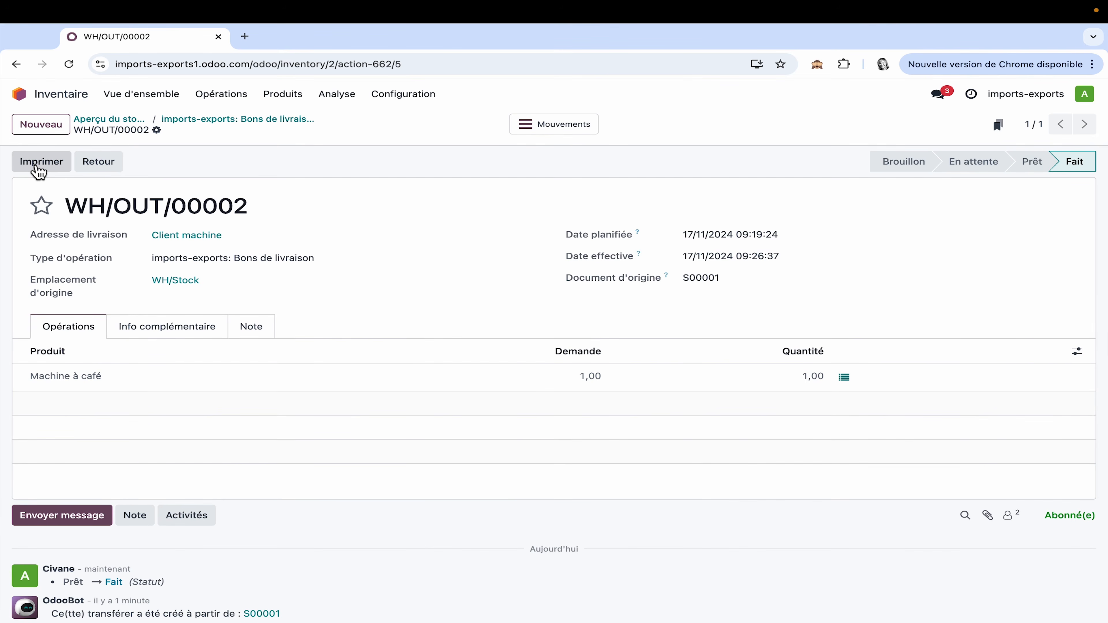
Step: Review the stock quantities of Machine à café across the internal locations
left_click(346, 103)
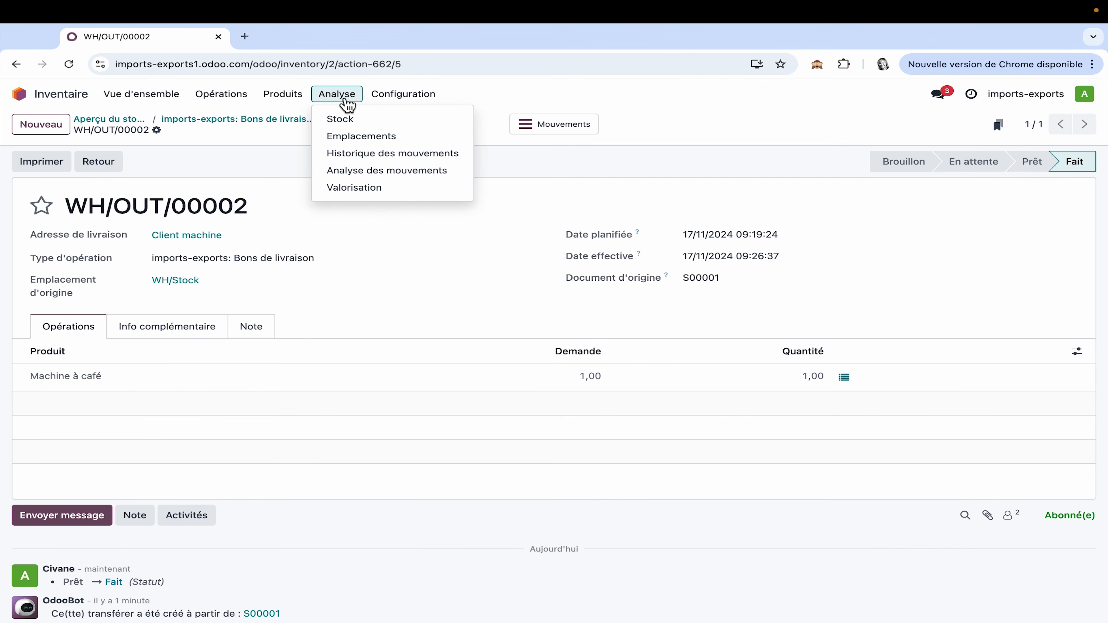
left_click(376, 137)
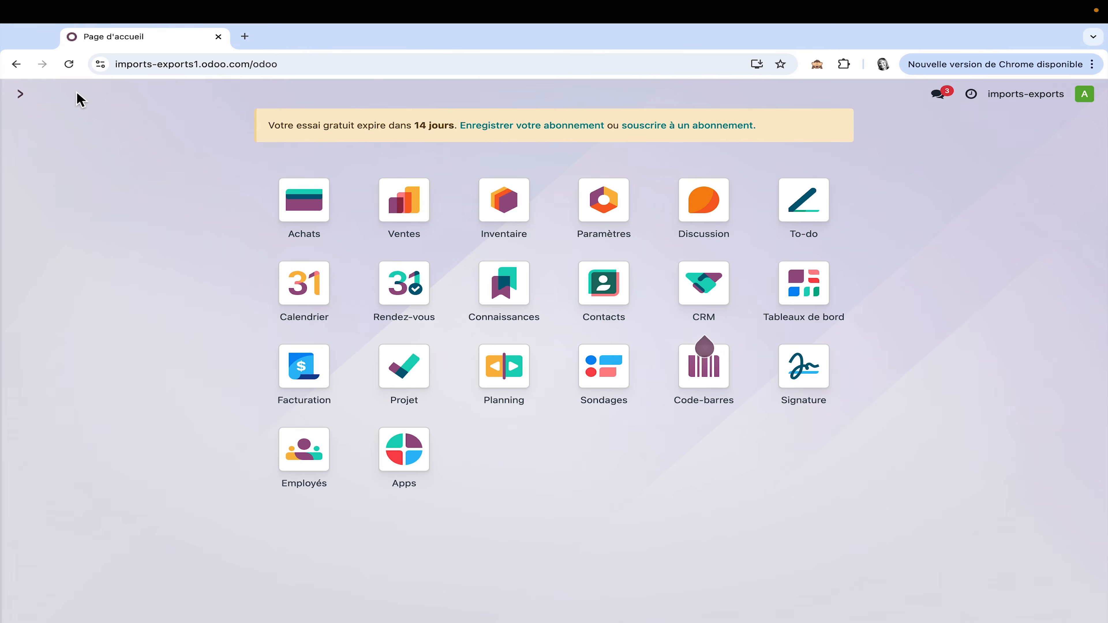
Step: Open the Client machine sales order in Ventes and review its delivered quantity and linked transfers
left_click(76, 93)
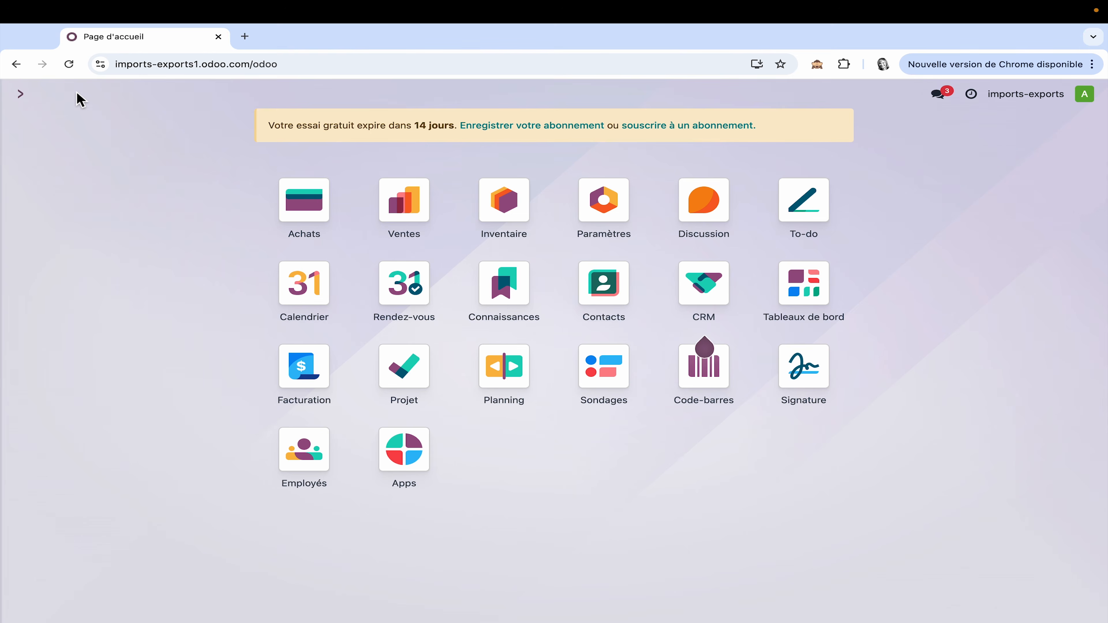
left_click(404, 200)
left_click(370, 186)
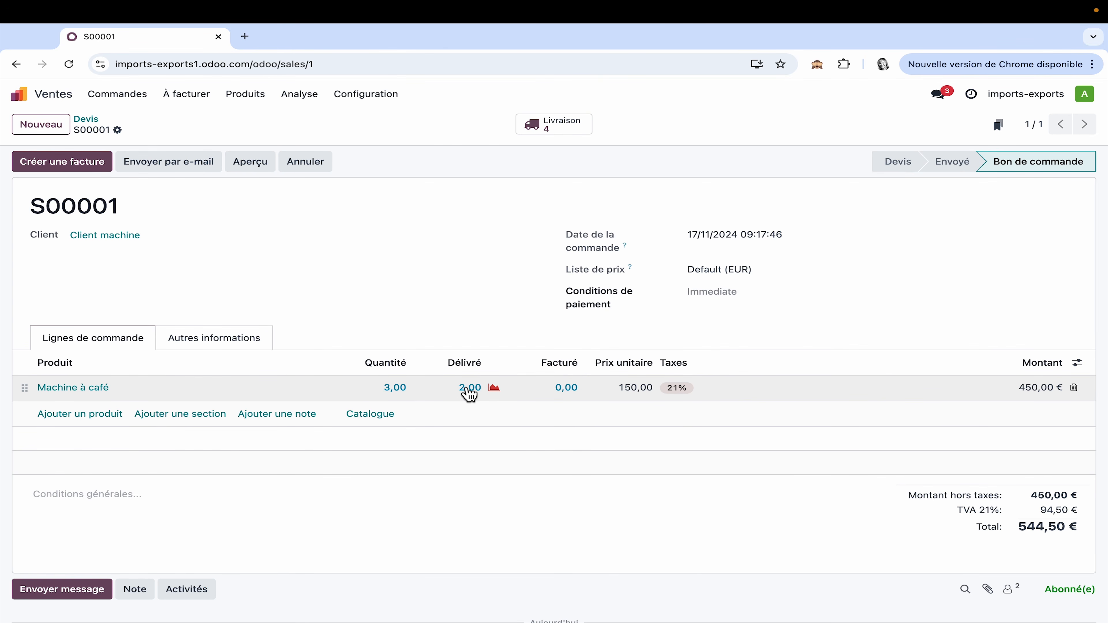
left_click(560, 126)
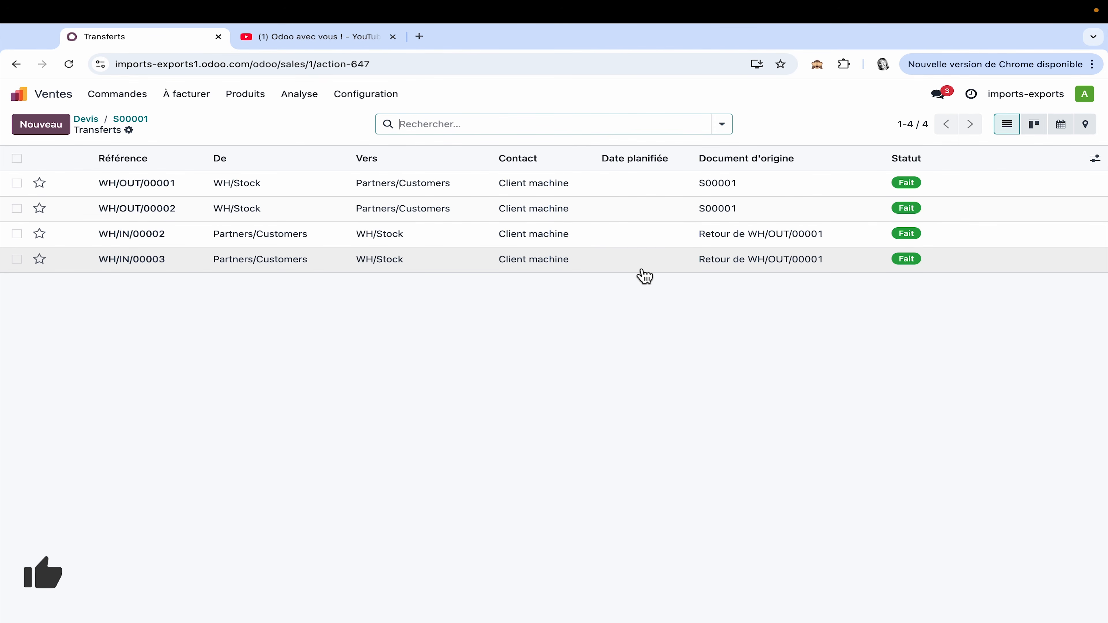
Step: Switch to the Odoo avec vous ! YouTube channel and browse its list of videos
left_click(345, 36)
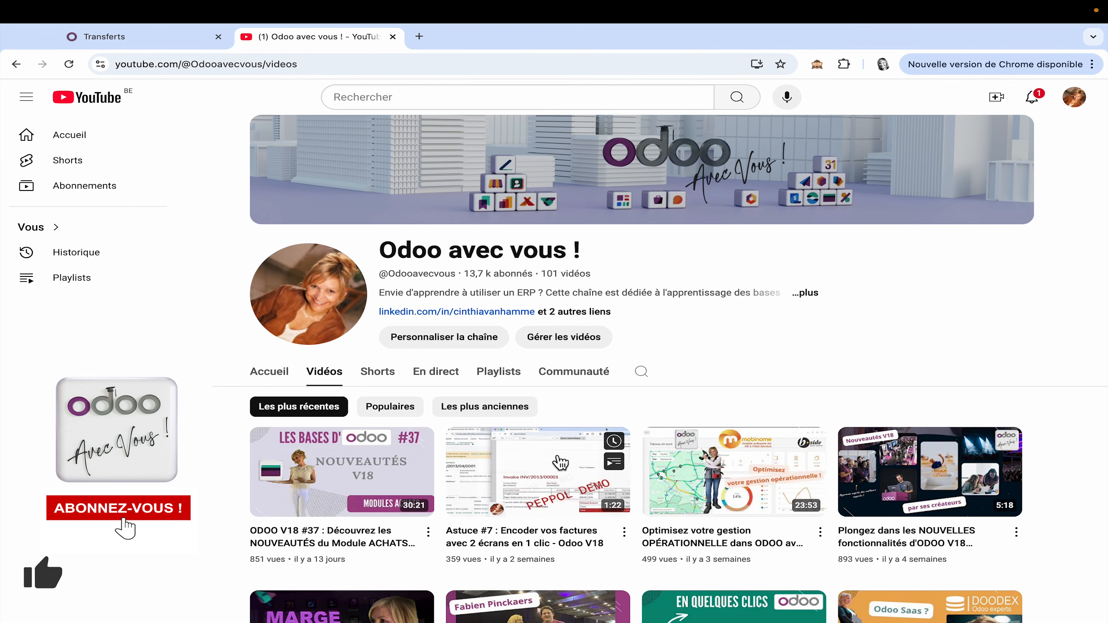
scroll(560, 462, "down", 10)
scroll(559, 463, "down", 6)
scroll(560, 462, "down", 3)
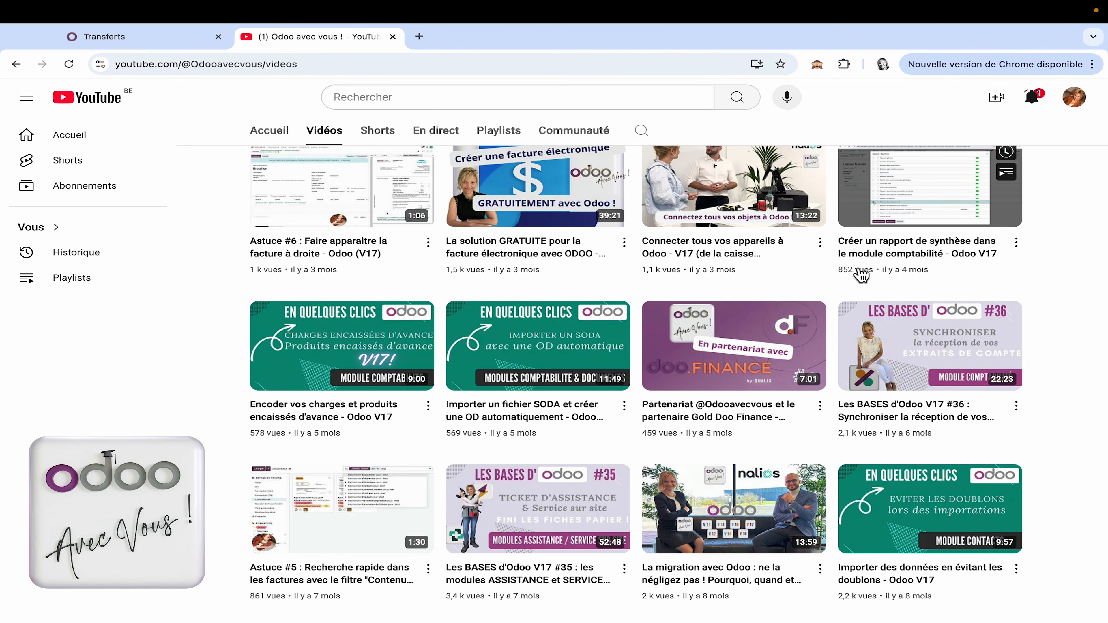
scroll(861, 275, "down", 5)
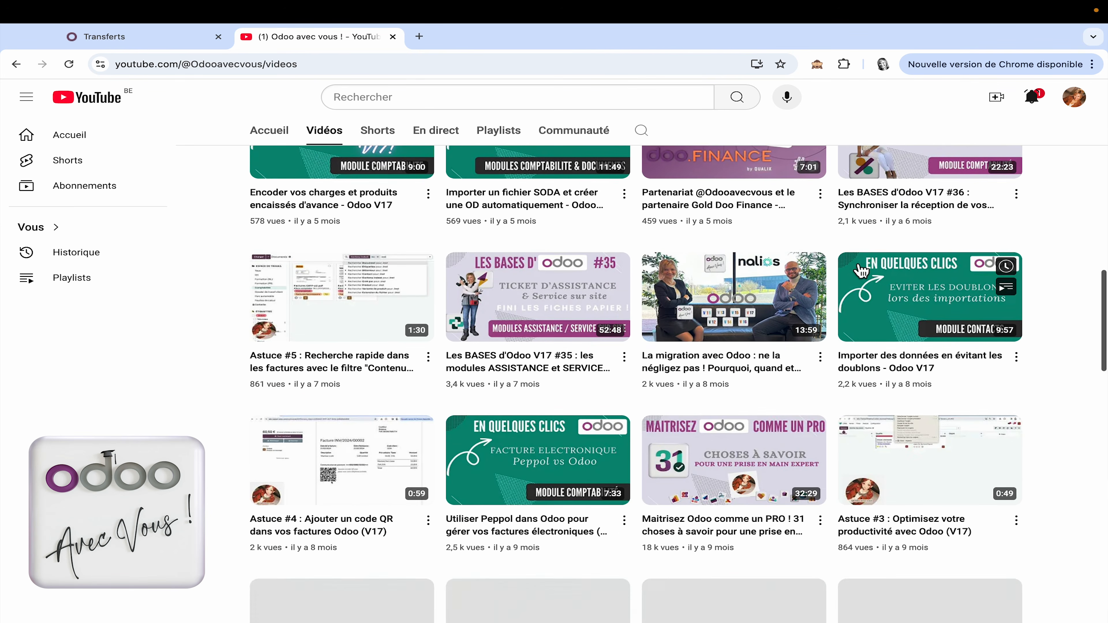